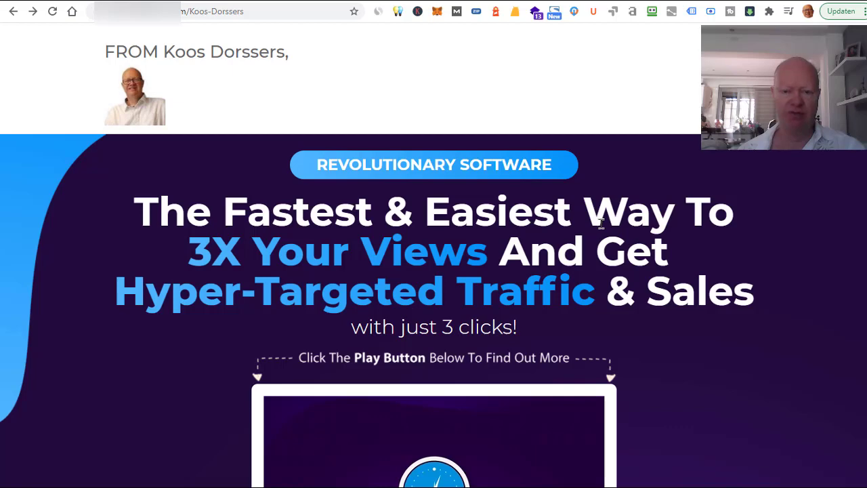
# Open the Thumbnail Blaster order form from the special price offer on the sales page.
pyautogui.scroll(-8, 608, 226)
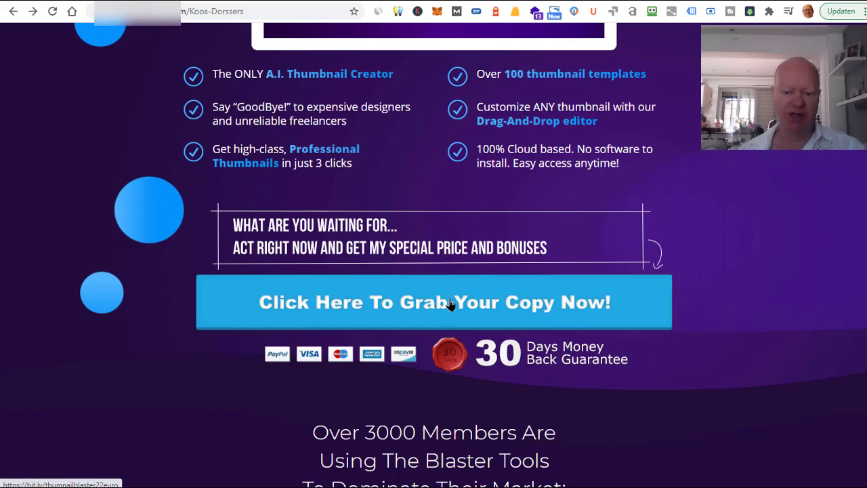
pyautogui.click(452, 306)
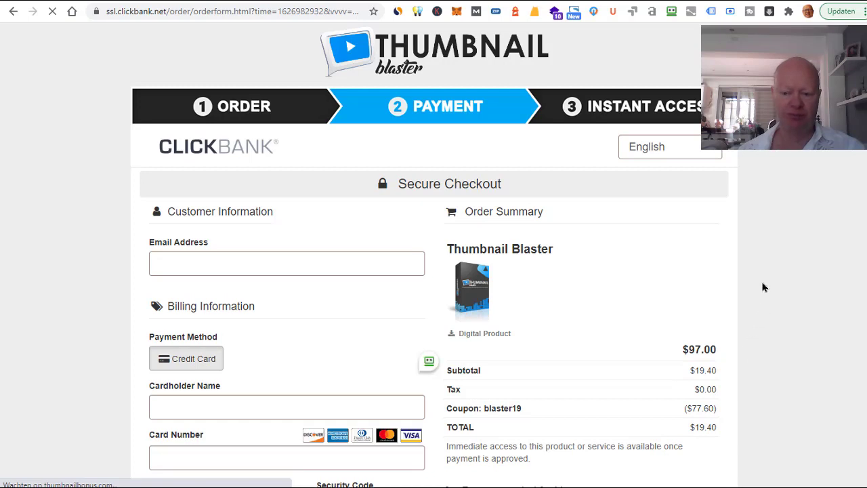
# Set the billing country to Netherlands on the checkout form.
pyautogui.scroll(-3, 763, 288)
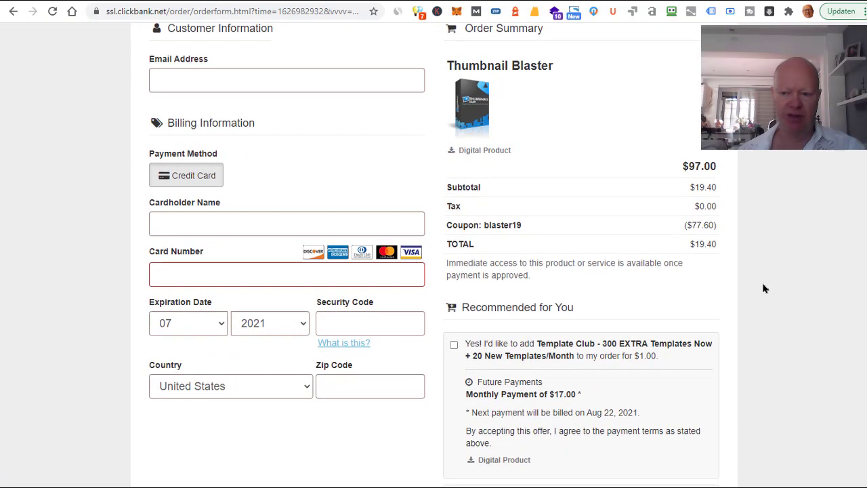
pyautogui.click(299, 391)
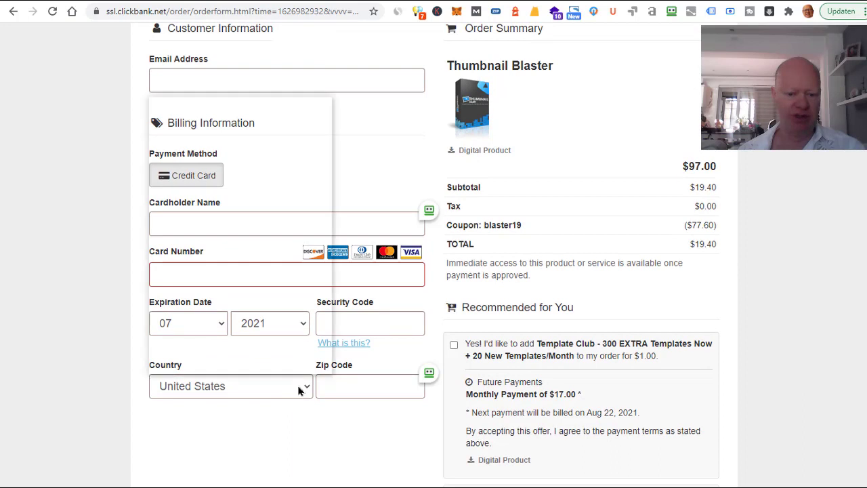
pyautogui.scroll(-1, 319, 334)
pyautogui.click(324, 311)
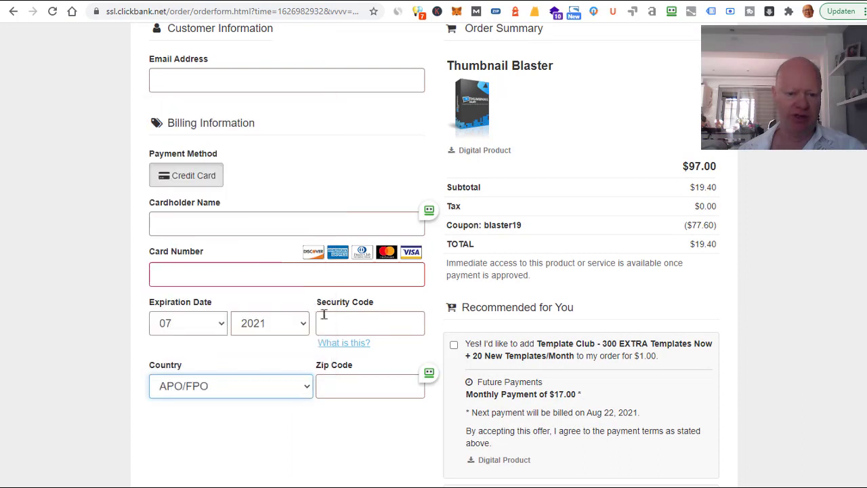
pyautogui.click(308, 391)
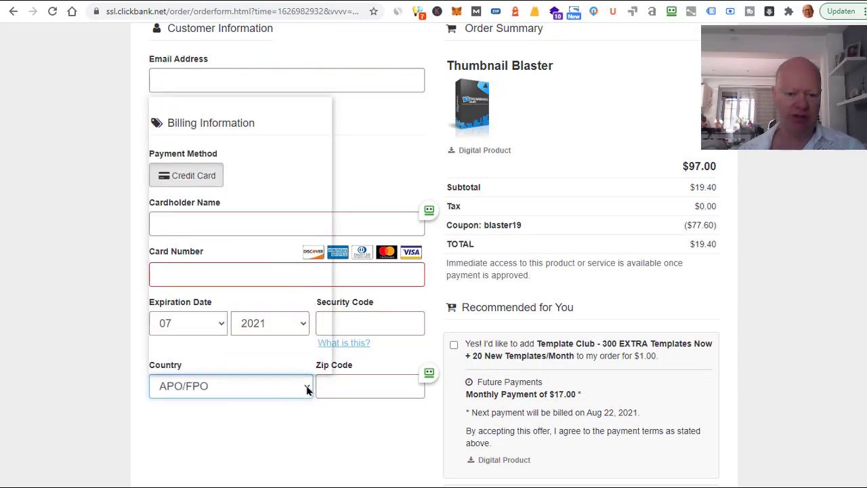
pyautogui.scroll(-4, 325, 321)
pyautogui.scroll(-20, 325, 321)
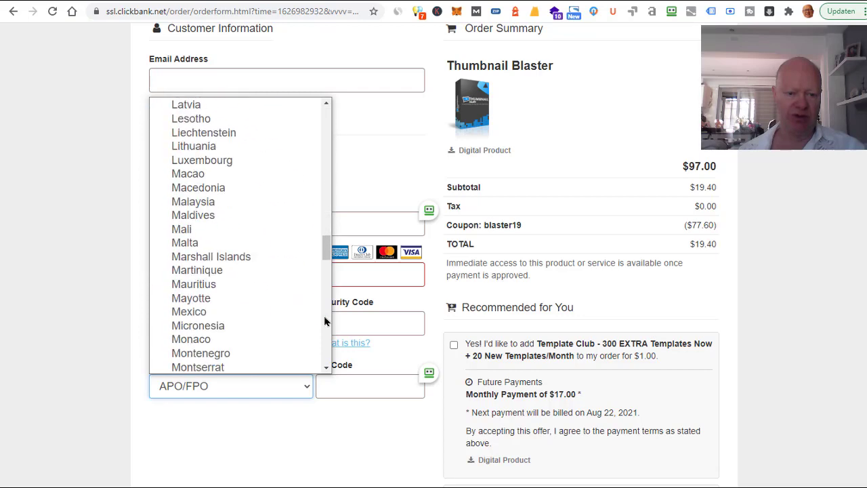
pyautogui.scroll(-4, 325, 321)
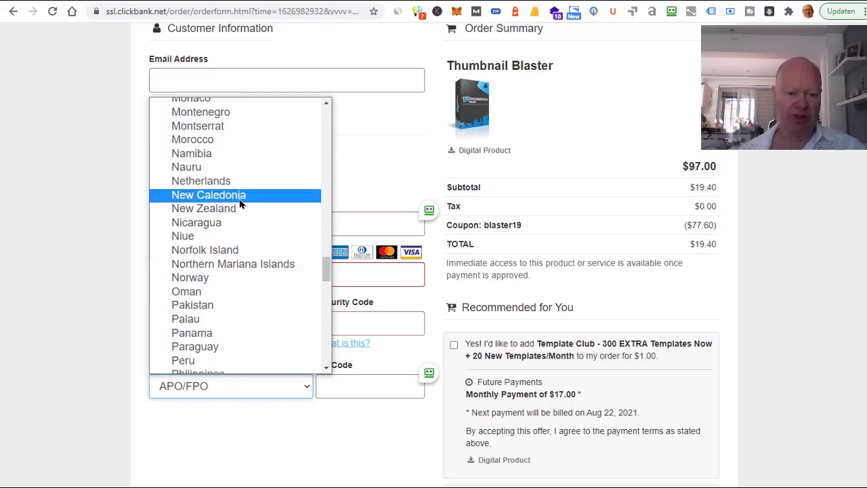
pyautogui.click(244, 181)
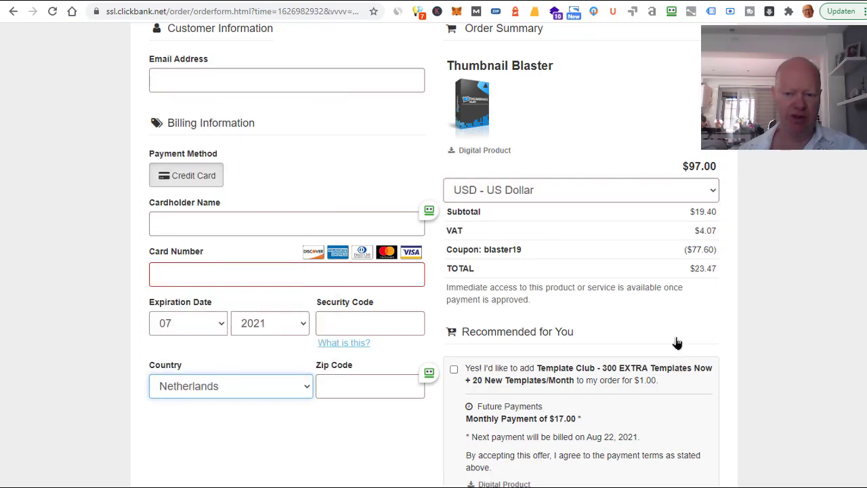
# Switch the order currency to EUR - Euro, then check the order total and the recommended add-ons.
pyautogui.click(710, 192)
pyautogui.click(600, 210)
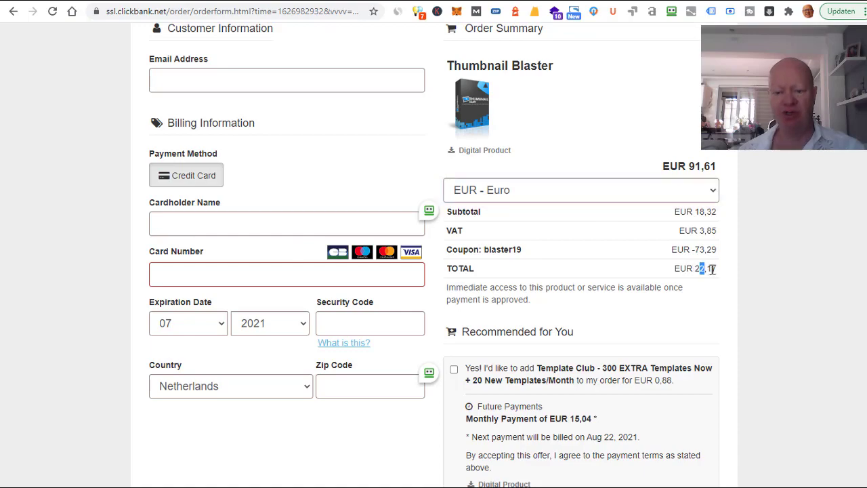
pyautogui.moveTo(700, 269); pyautogui.dragTo(719, 269)
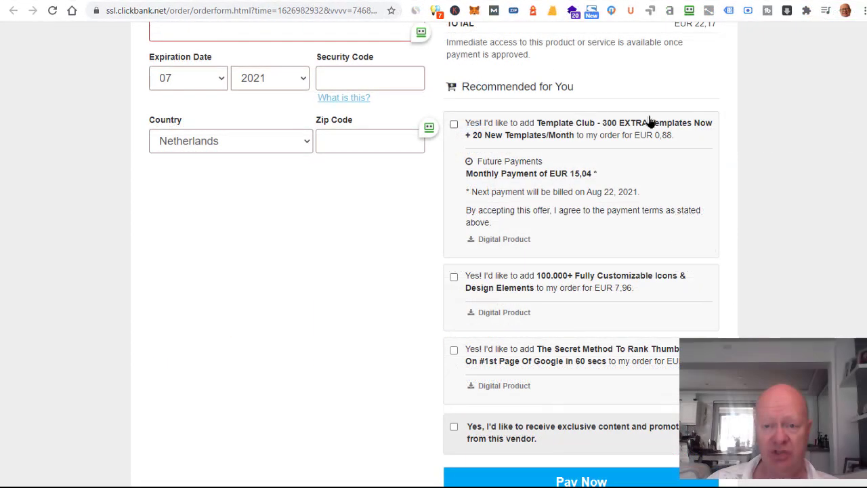
pyautogui.scroll(1, 653, 119)
pyautogui.scroll(-1, 652, 124)
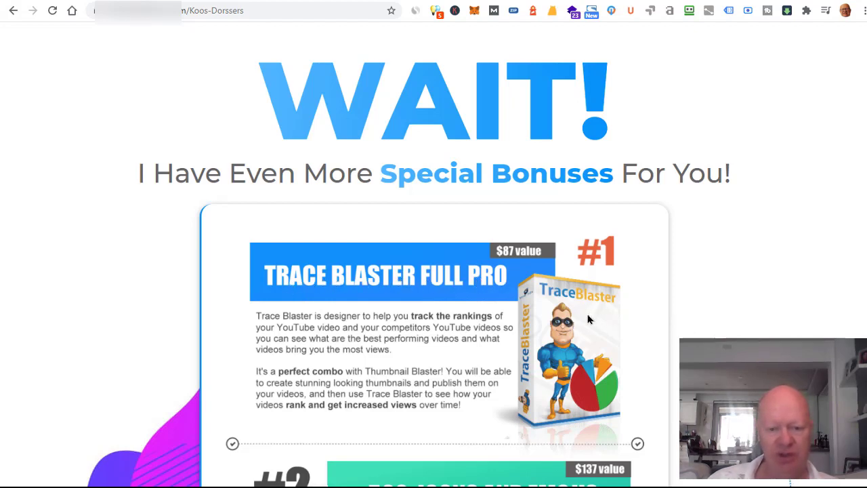
# Read through the special bonuses #1 to #7 on the sales page, from Trace Blaster Full Pro to 850 Royalty Free Images.
pyautogui.scroll(-1, 659, 318)
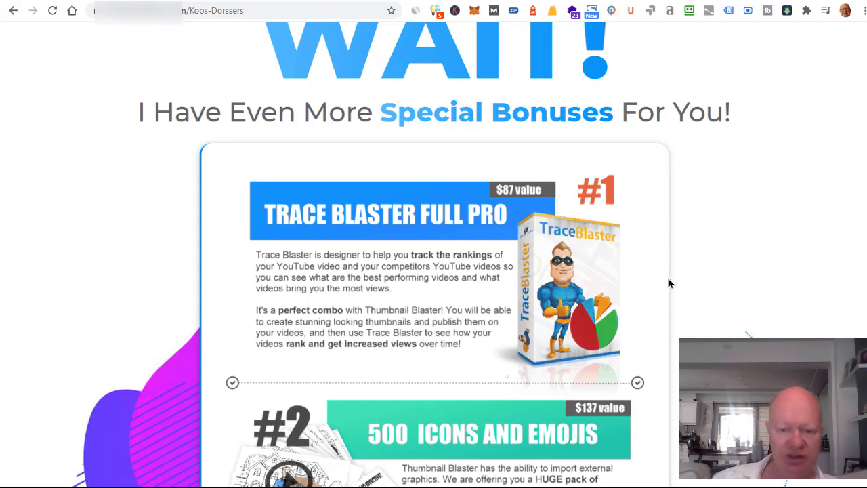
pyautogui.scroll(-5, 666, 289)
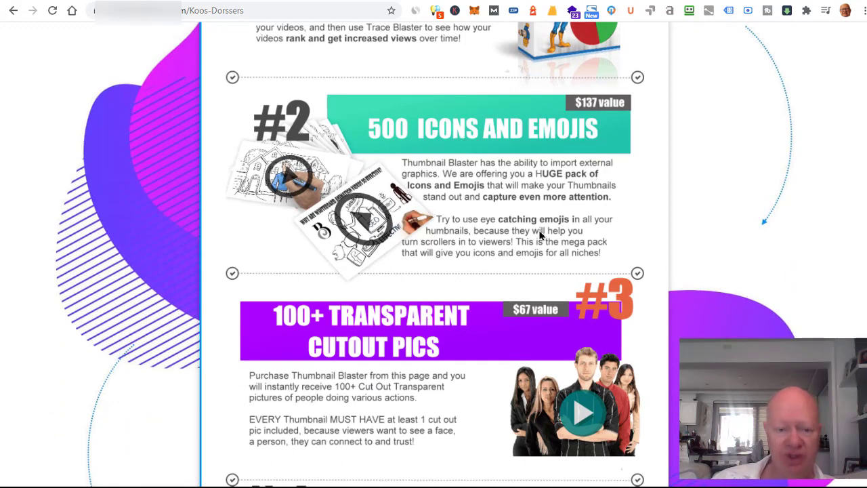
pyautogui.scroll(-2, 473, 252)
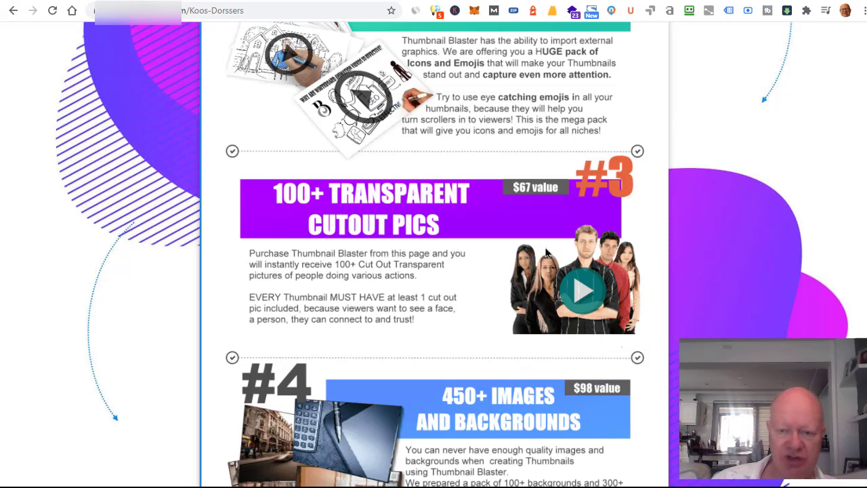
pyautogui.scroll(-3, 538, 287)
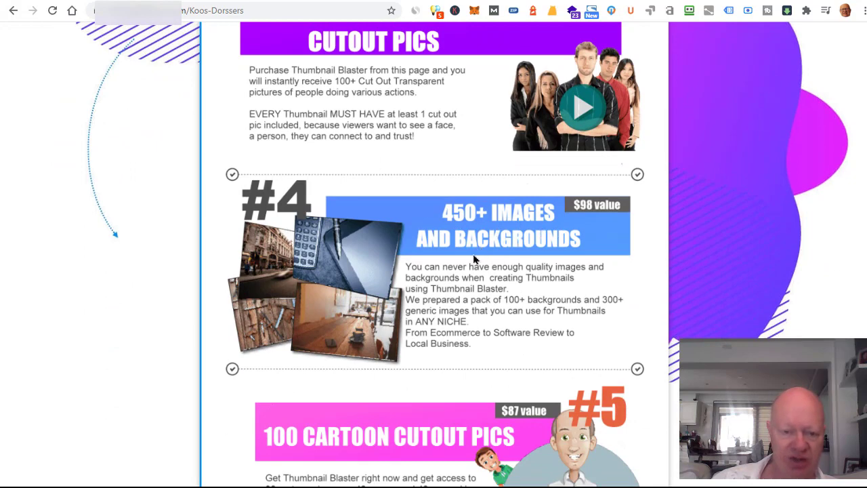
pyautogui.scroll(-3, 501, 306)
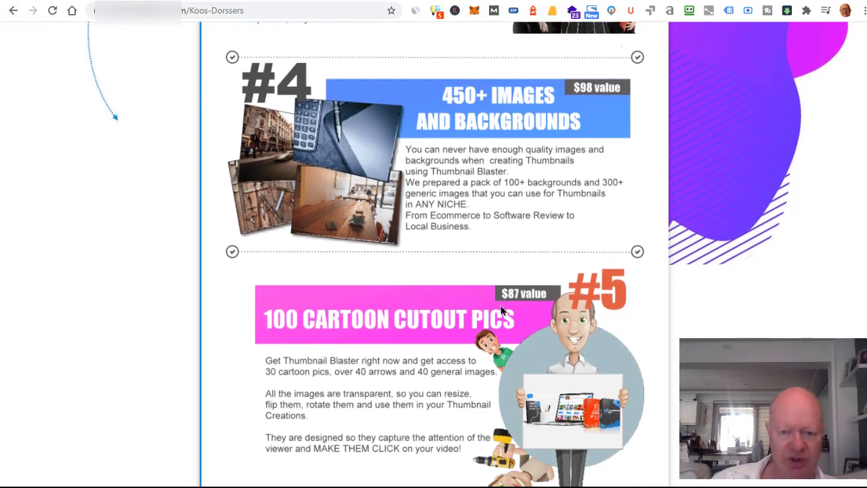
pyautogui.scroll(-1, 499, 316)
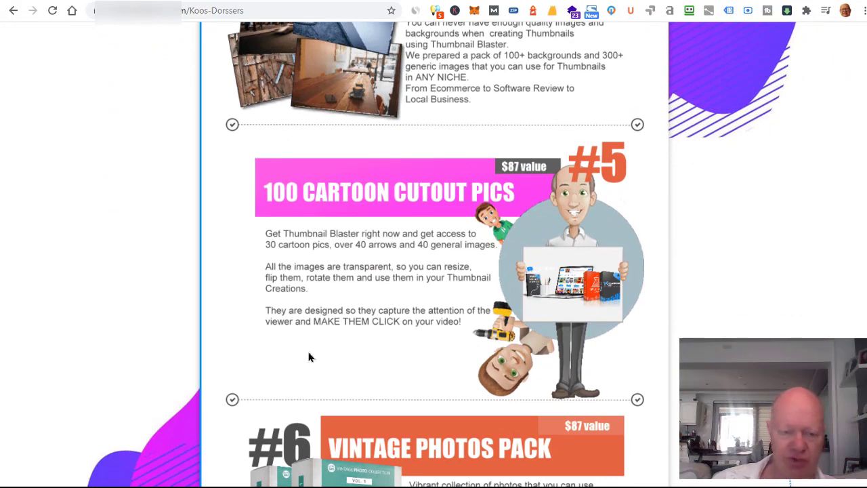
pyautogui.scroll(-2, 426, 294)
pyautogui.scroll(-2, 425, 294)
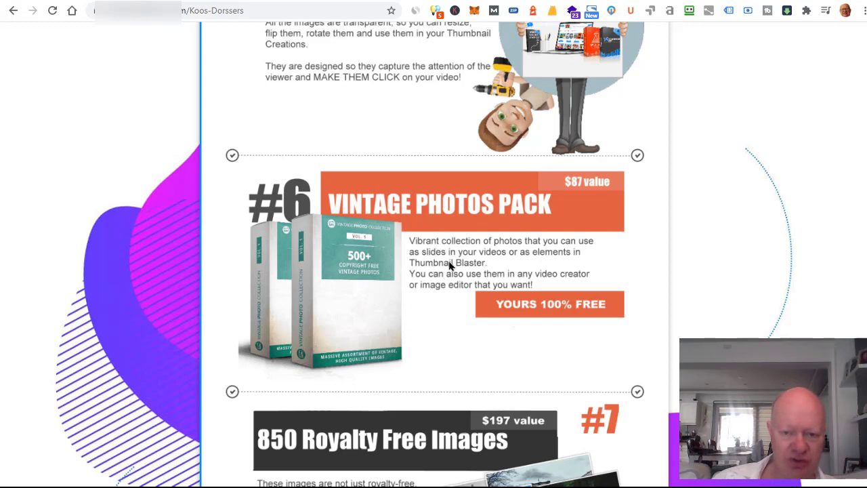
pyautogui.scroll(-3, 450, 267)
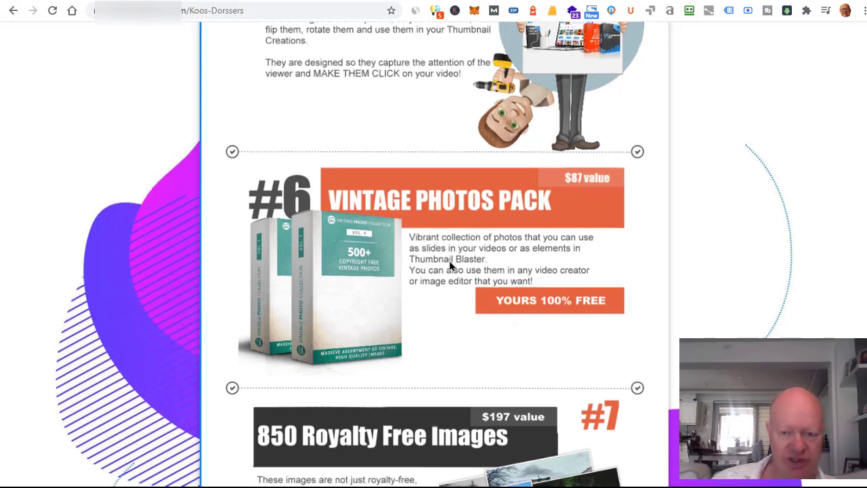
pyautogui.scroll(-3, 450, 267)
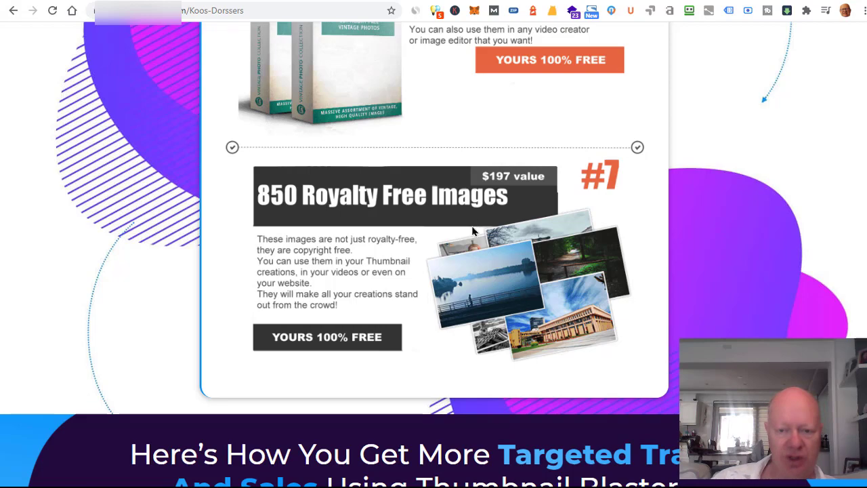
pyautogui.scroll(-2, 477, 223)
pyautogui.scroll(-4, 476, 228)
pyautogui.scroll(-2, 475, 231)
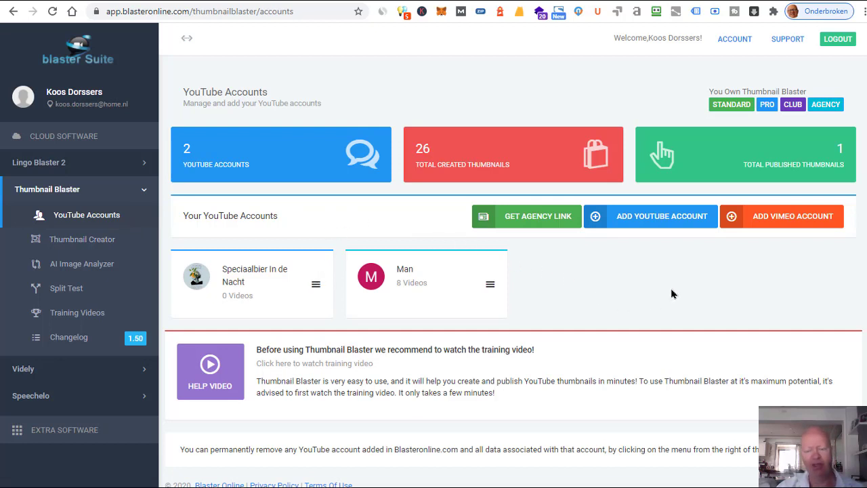
# Add another YouTube account to Thumbnail Blaster and grant it permission to manage that account.
pyautogui.click(663, 221)
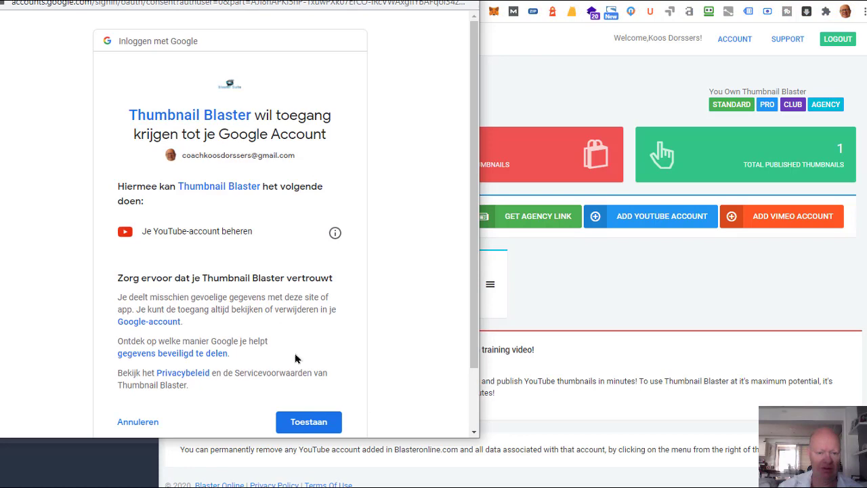
pyautogui.click(314, 422)
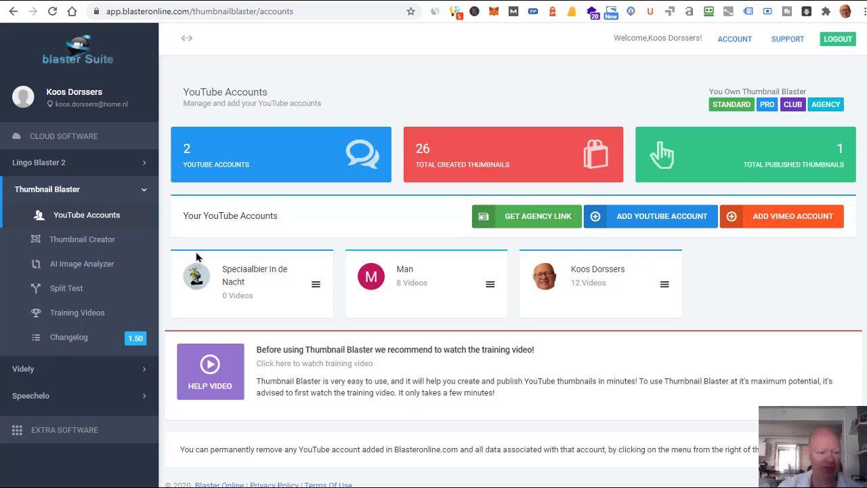
# Open the Thumbnail Creator, dismiss the existing-video link prompt and proceed to the templates without selecting a video.
pyautogui.click(80, 246)
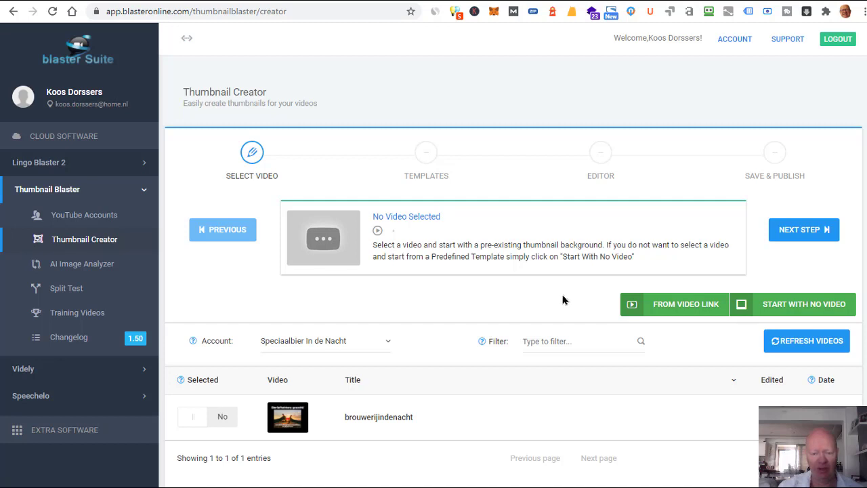
pyautogui.click(661, 305)
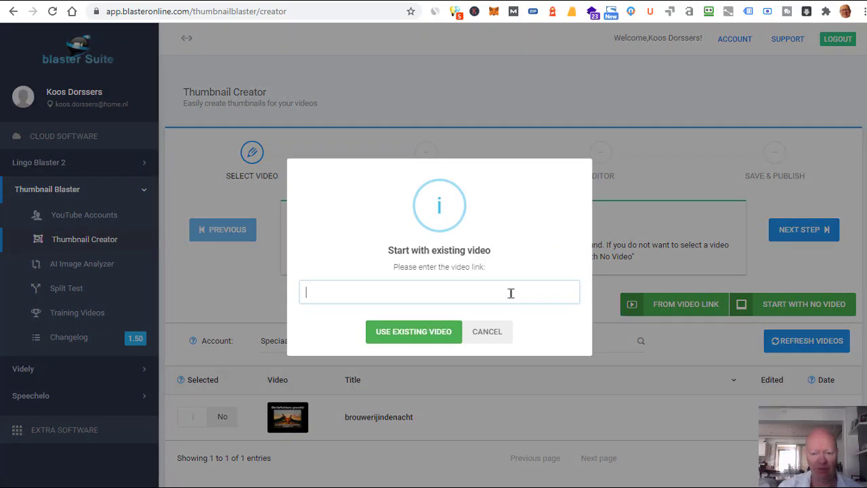
pyautogui.click(487, 334)
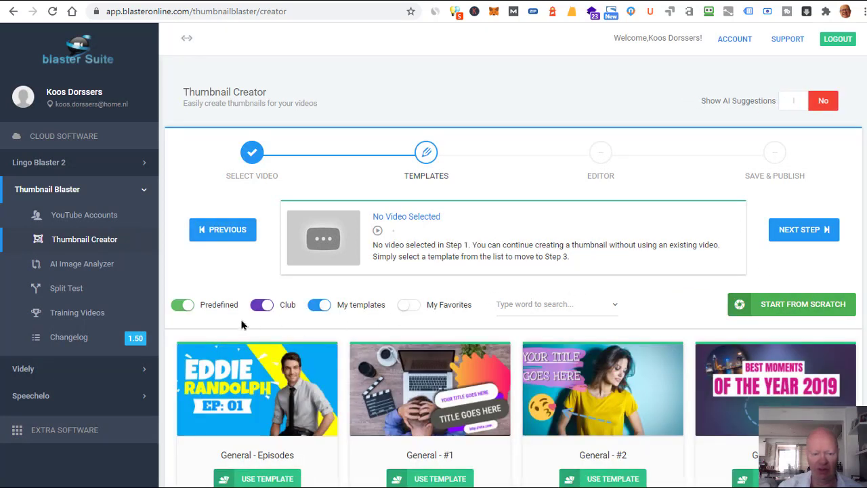
# Browse the predefined thumbnail templates and open the "Marketing - Rankings" template in the editor.
pyautogui.scroll(-3, 538, 300)
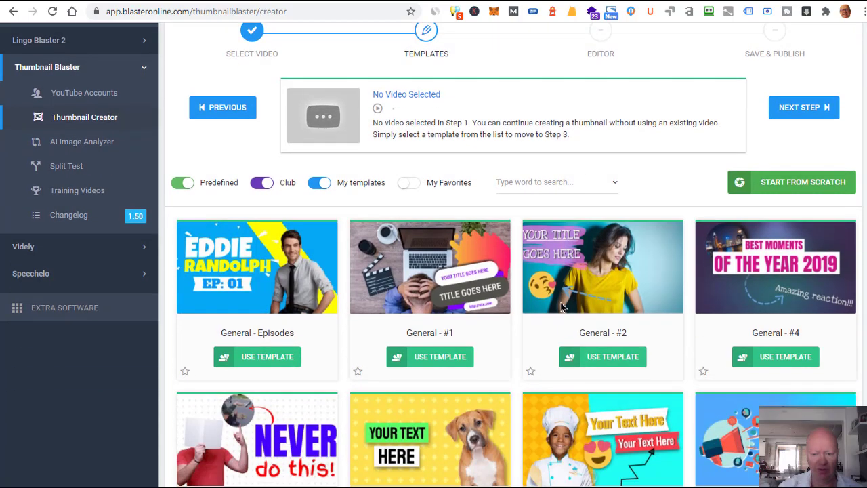
pyautogui.scroll(-2, 668, 251)
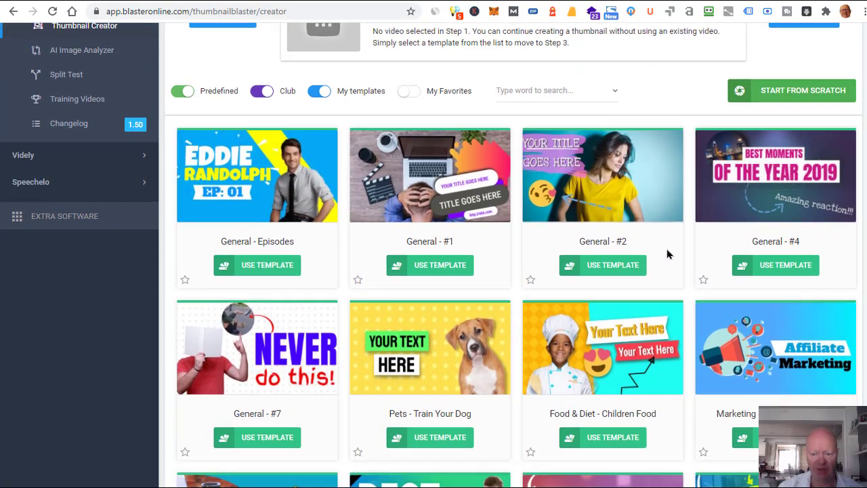
pyautogui.scroll(-4, 616, 257)
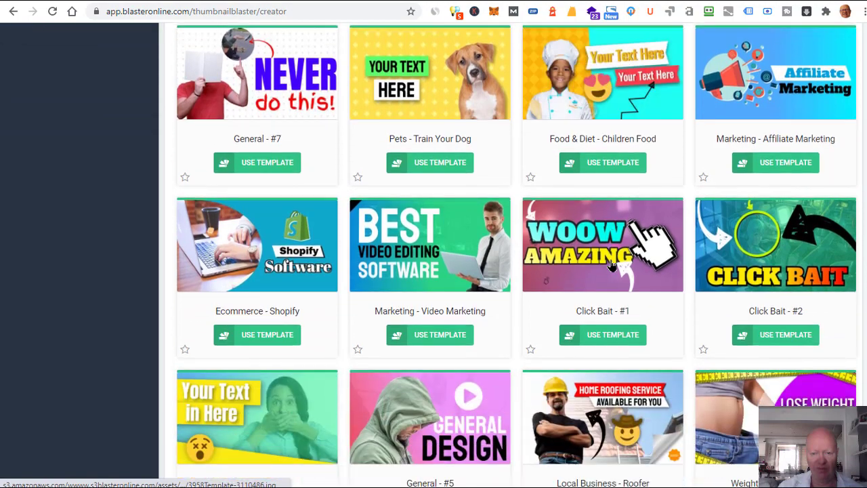
pyautogui.scroll(-5, 637, 267)
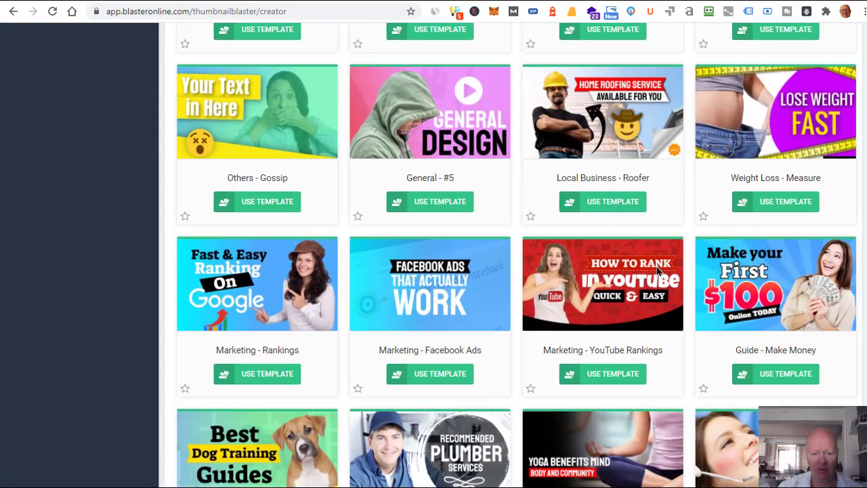
pyautogui.scroll(-3, 658, 271)
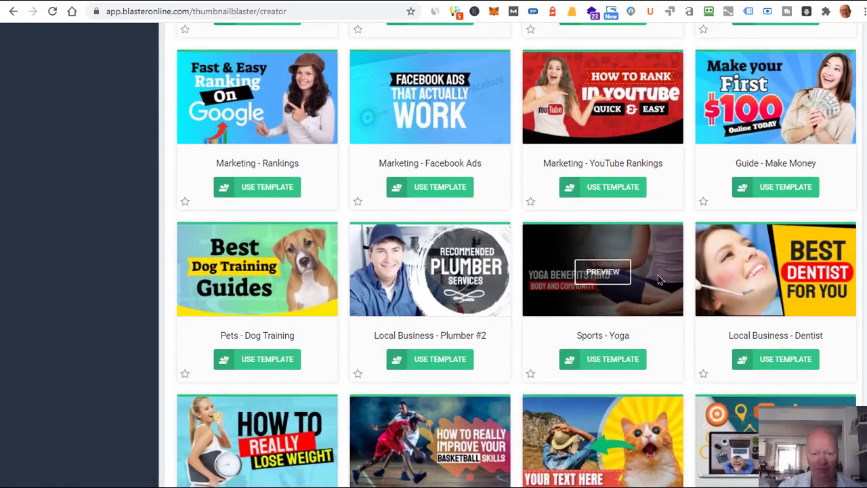
pyautogui.scroll(-3, 619, 278)
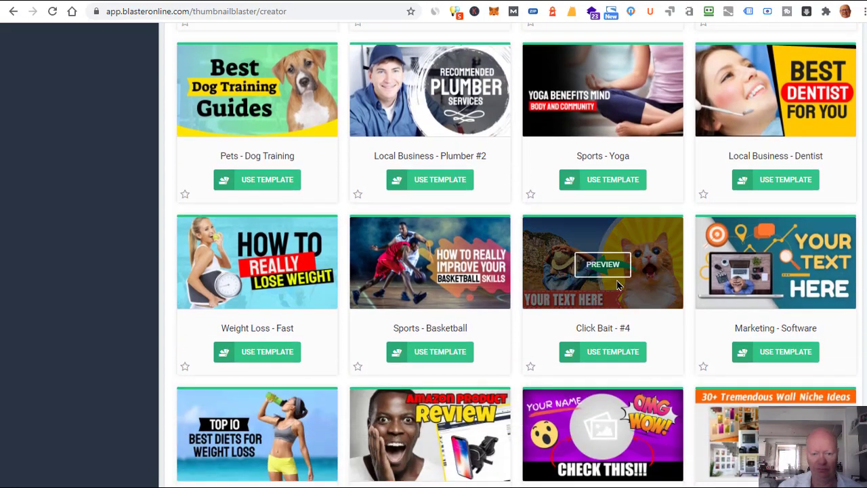
pyautogui.scroll(-3, 618, 284)
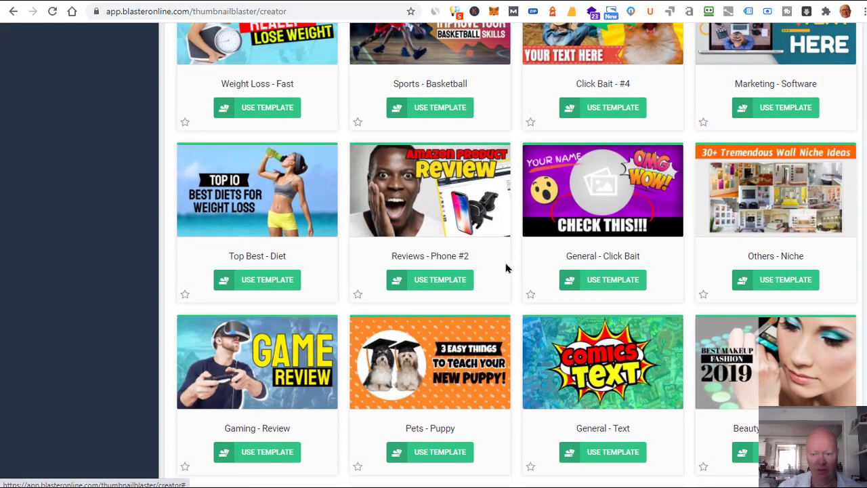
pyautogui.scroll(-3, 641, 271)
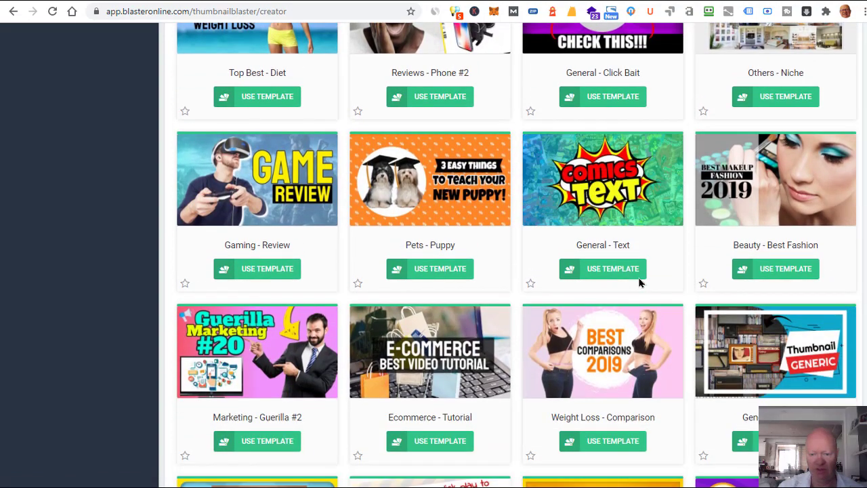
pyautogui.scroll(5, 512, 272)
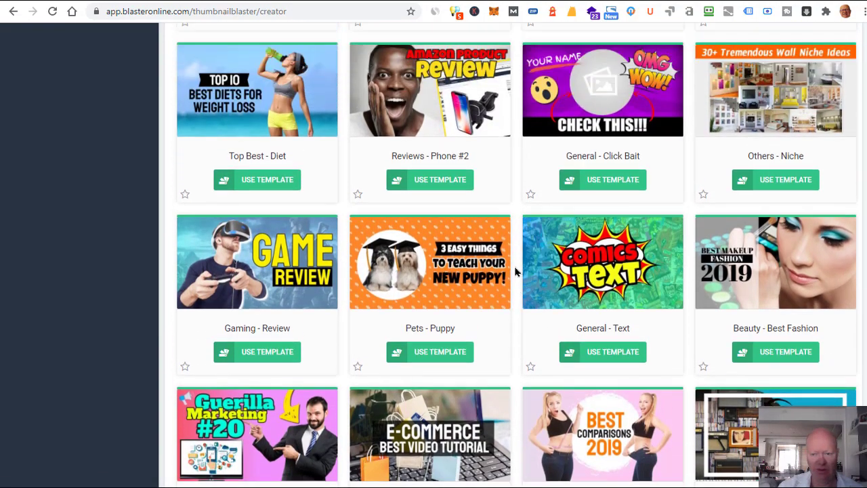
pyautogui.scroll(3, 515, 273)
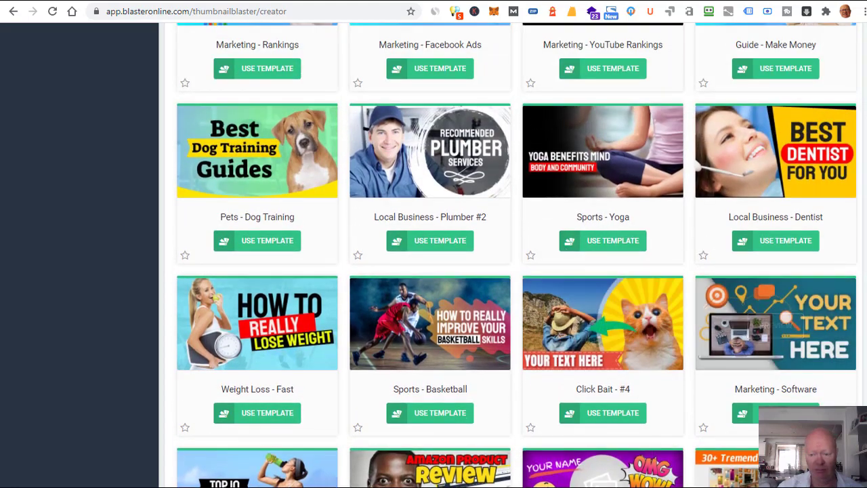
pyautogui.scroll(4, 479, 252)
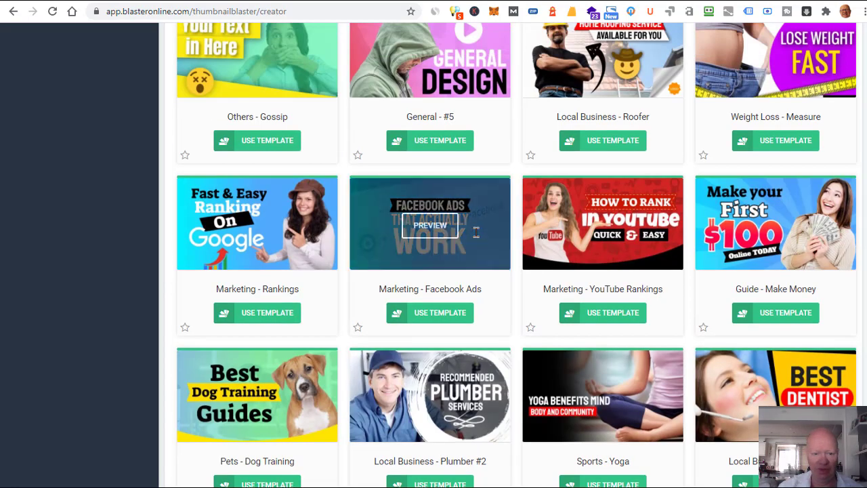
pyautogui.click(264, 314)
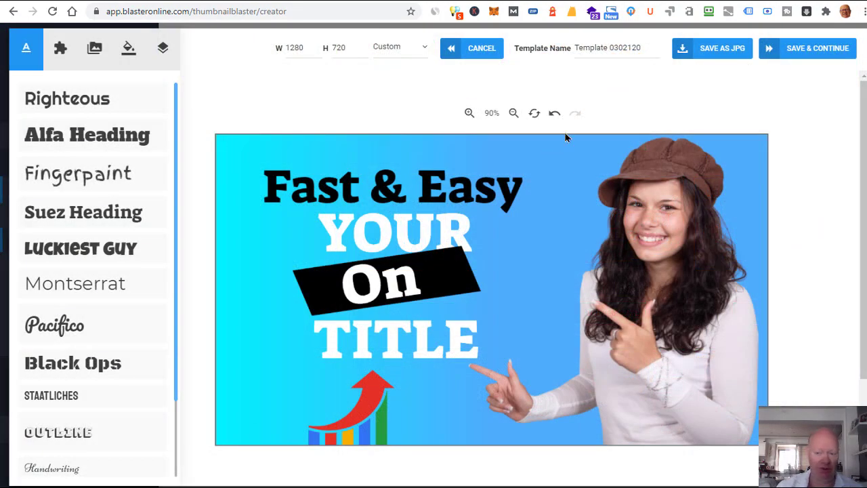
# Replace the black "Fast & Easy" heading text with "Snel & Simpel".
pyautogui.click(358, 184)
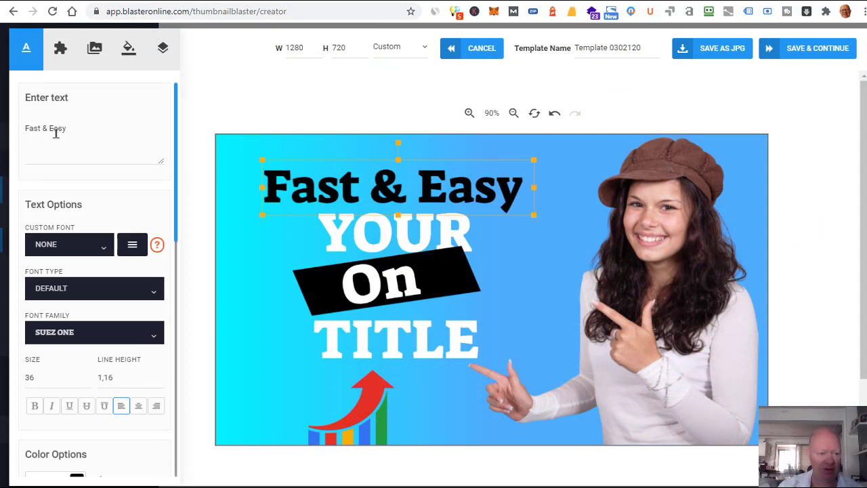
pyautogui.doubleClick(34, 129)
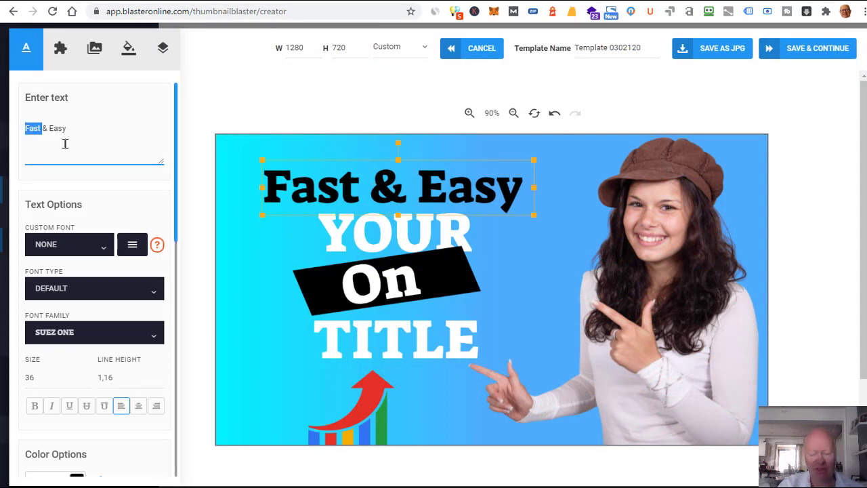
pyautogui.write('Snel & E')
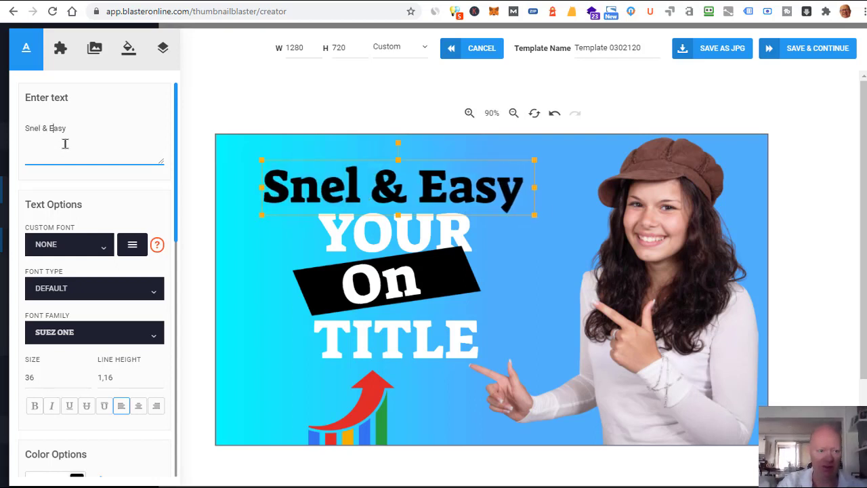
pyautogui.write('envoudig')
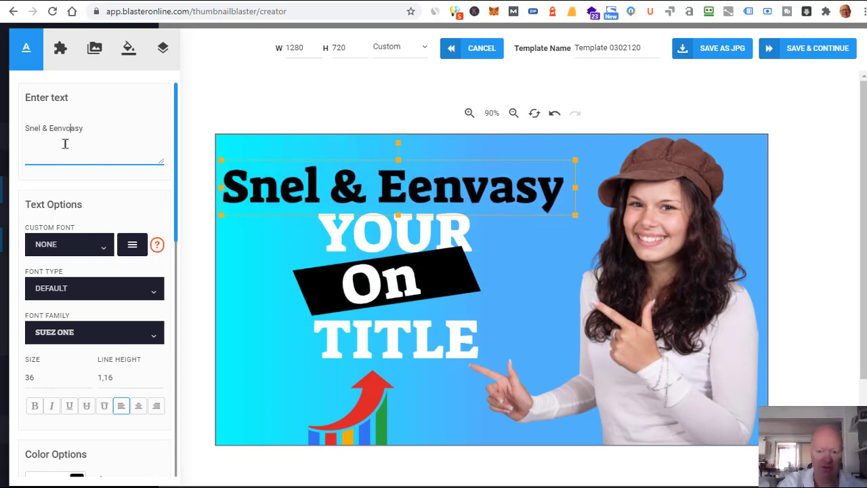
pyautogui.press('Delete')
pyautogui.press('Delete')
pyautogui.press('Delete')
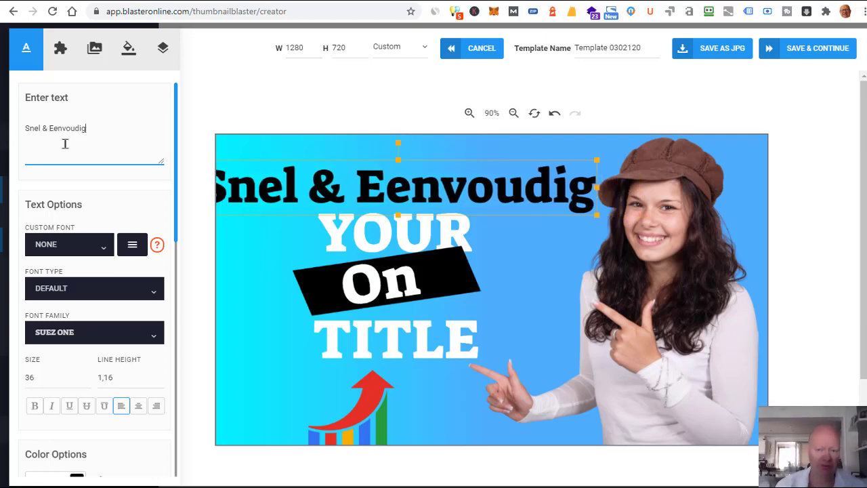
pyautogui.doubleClick(66, 131)
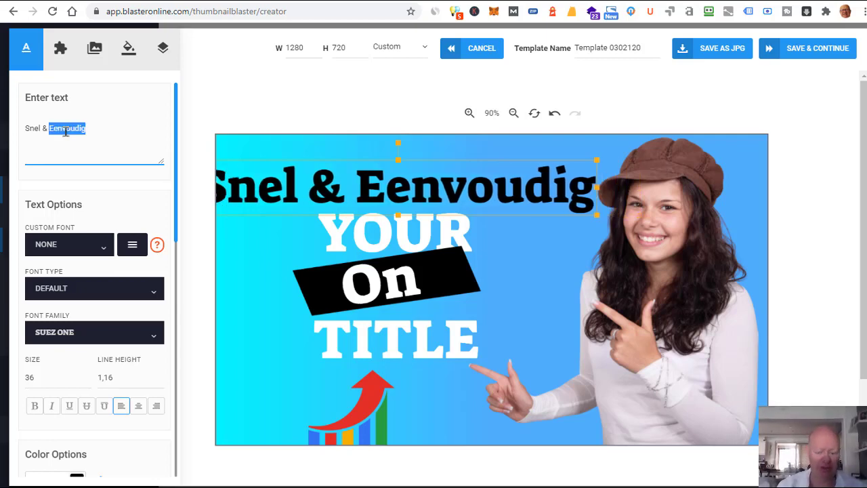
pyautogui.write('Simpel')
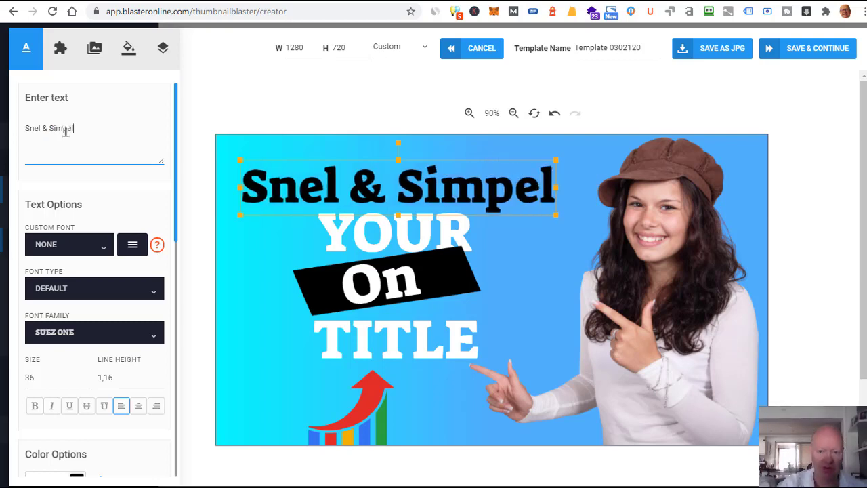
# Replace the white "YOUR" text below the heading with "Je".
pyautogui.click(389, 238)
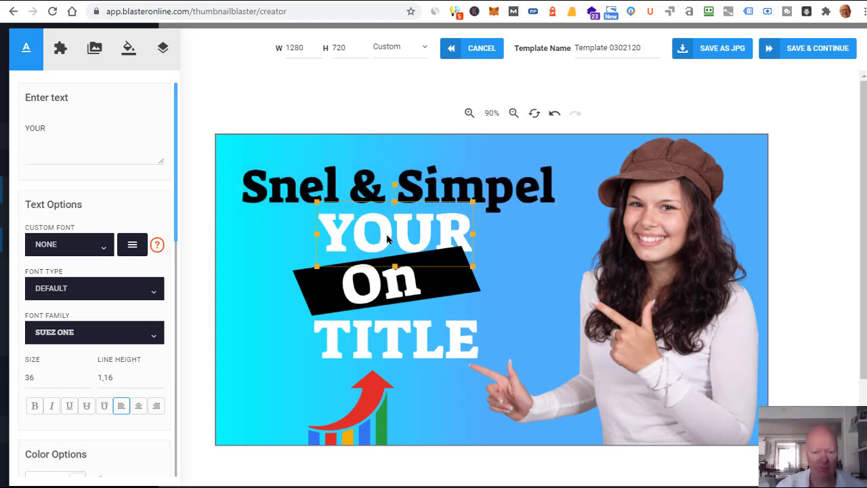
pyautogui.doubleClick(36, 129)
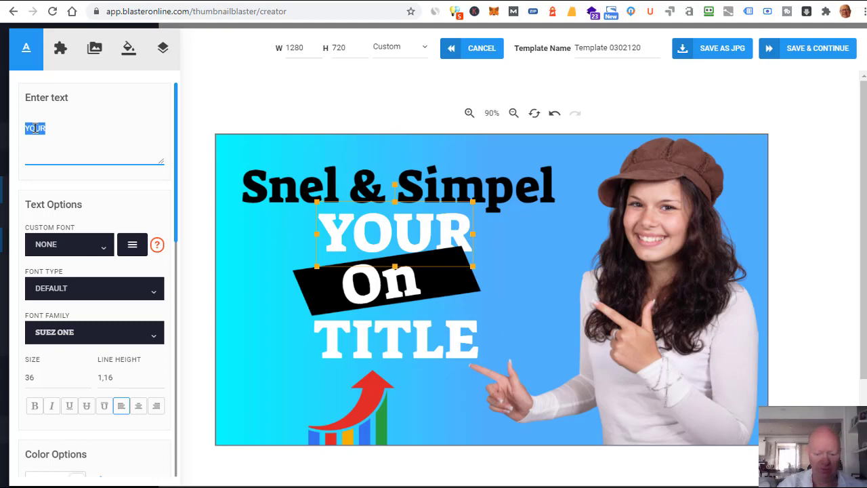
pyautogui.write('Je')
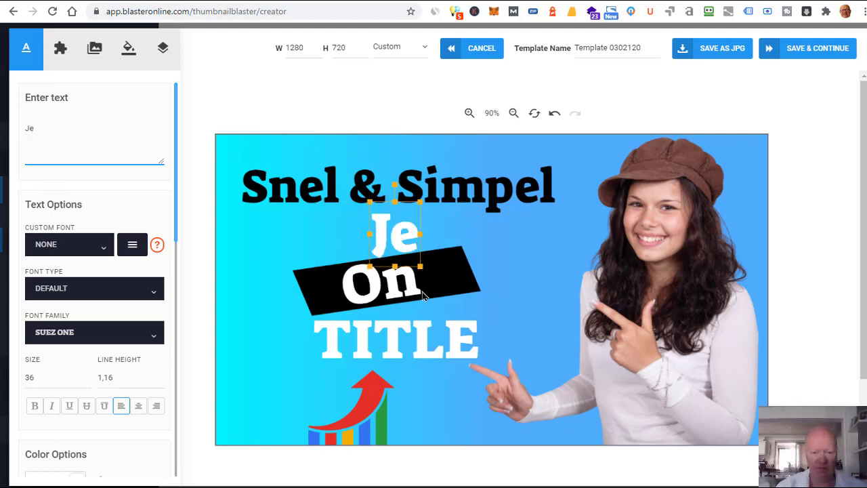
# Replace the tilted "On" text with "Eigen", then shrink it slightly and centre it on the black banner.
pyautogui.click(397, 297)
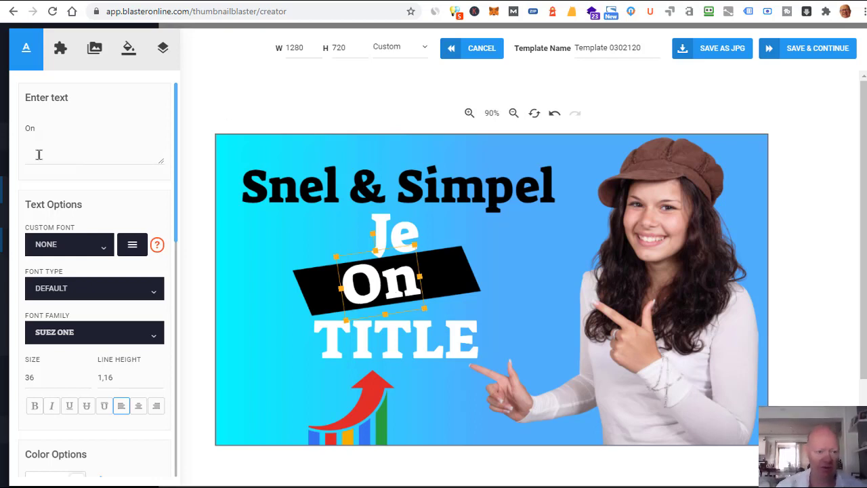
pyautogui.doubleClick(29, 126)
pyautogui.write('Eigen')
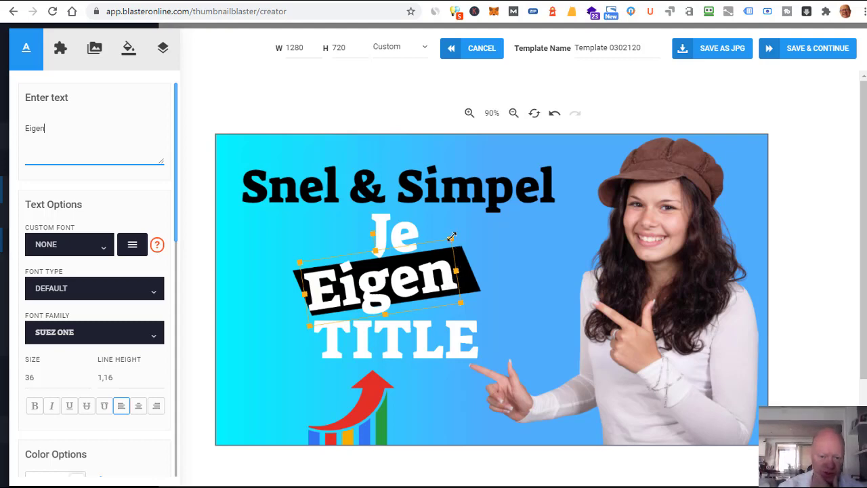
pyautogui.moveTo(451, 241); pyautogui.dragTo(434, 250)
pyautogui.moveTo(404, 278); pyautogui.dragTo(427, 271)
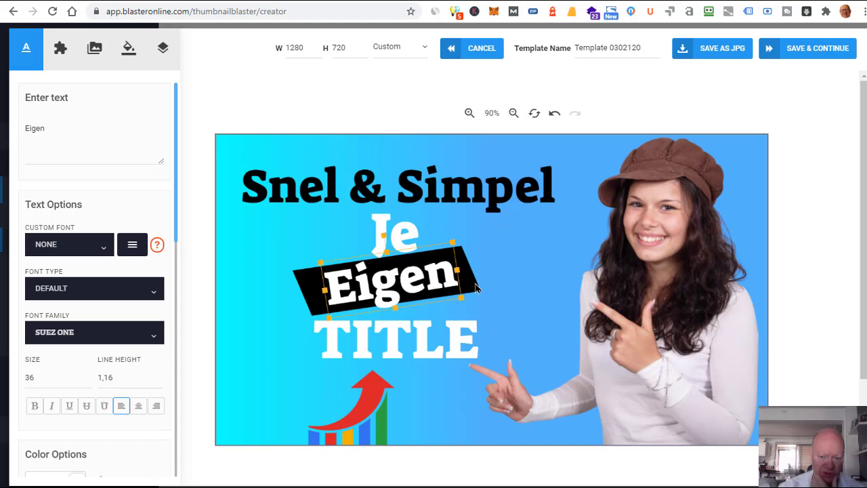
# Widen the black banner slightly at both ends so that it frames the word "Eigen".
pyautogui.click(476, 288)
pyautogui.moveTo(477, 269); pyautogui.dragTo(484, 267)
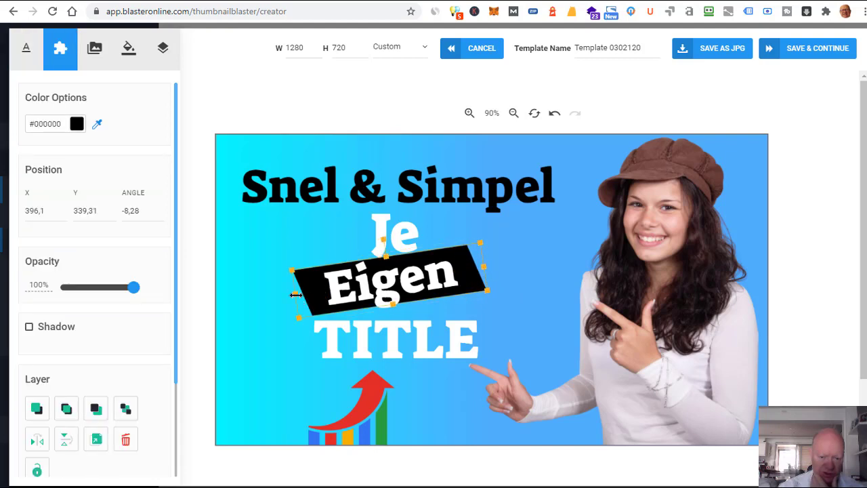
pyautogui.moveTo(296, 294); pyautogui.dragTo(287, 294)
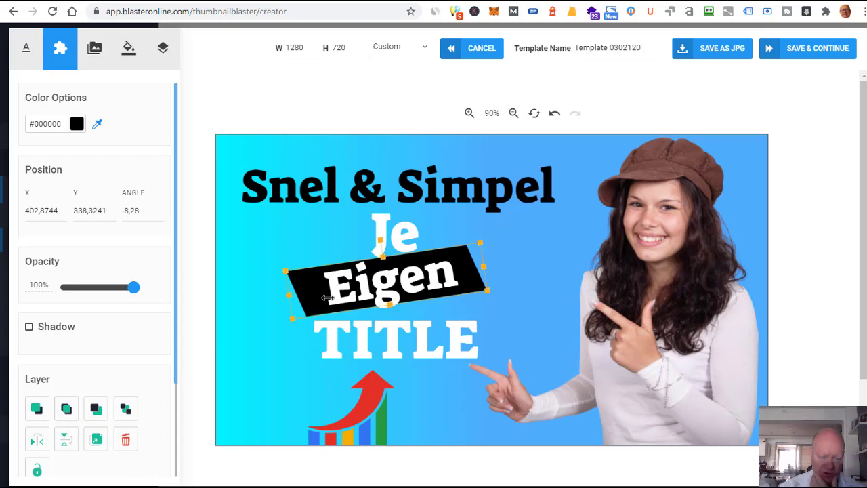
pyautogui.click(422, 284)
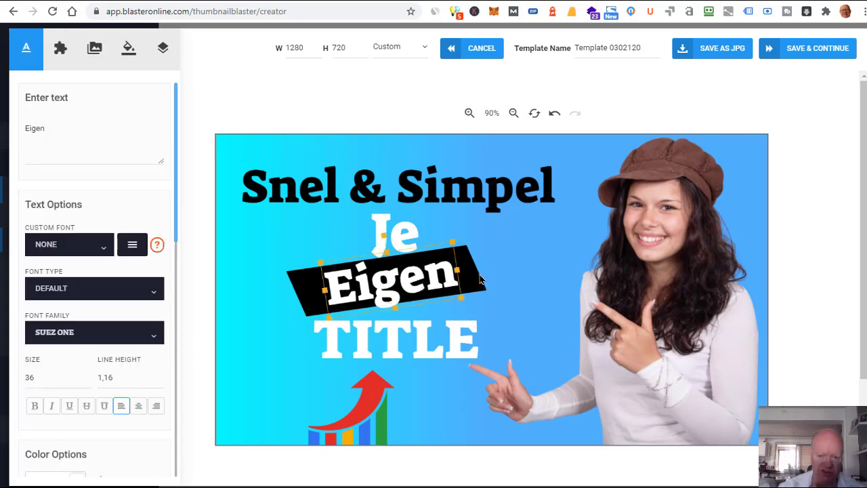
# Replace the white "TITLE" text with "Thumbnail" and deselect it.
pyautogui.click(422, 355)
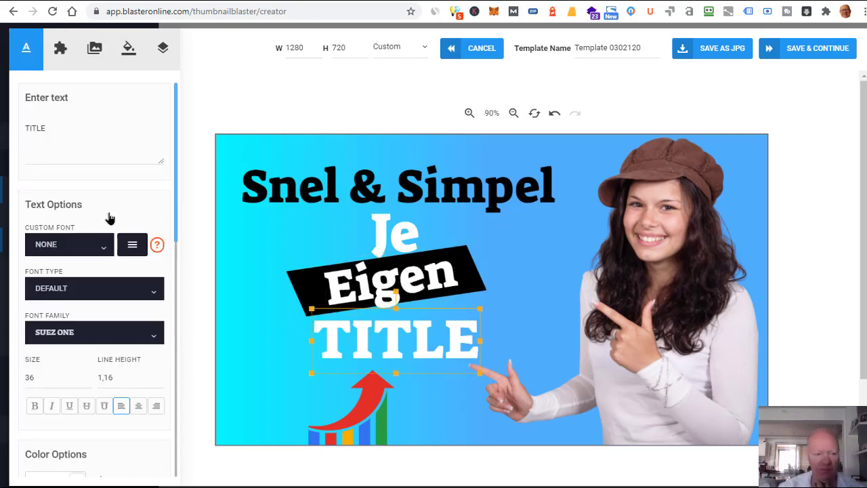
pyautogui.moveTo(29, 126); pyautogui.dragTo(61, 124)
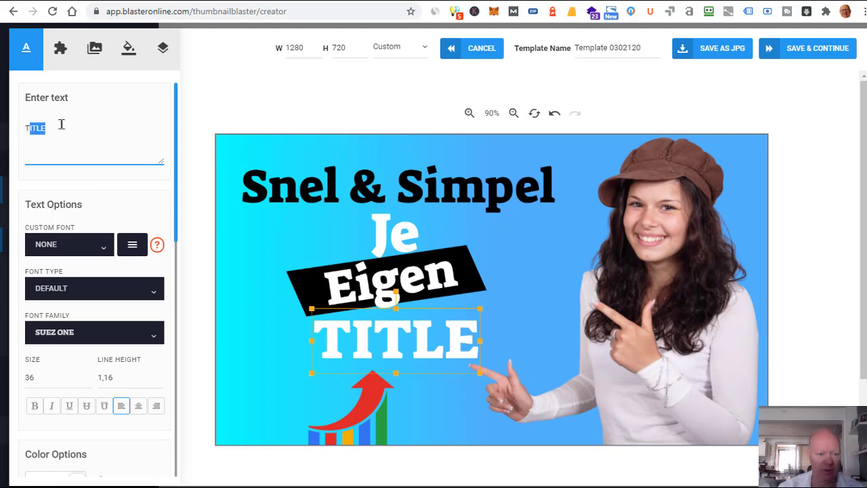
pyautogui.write('Thumbnail')
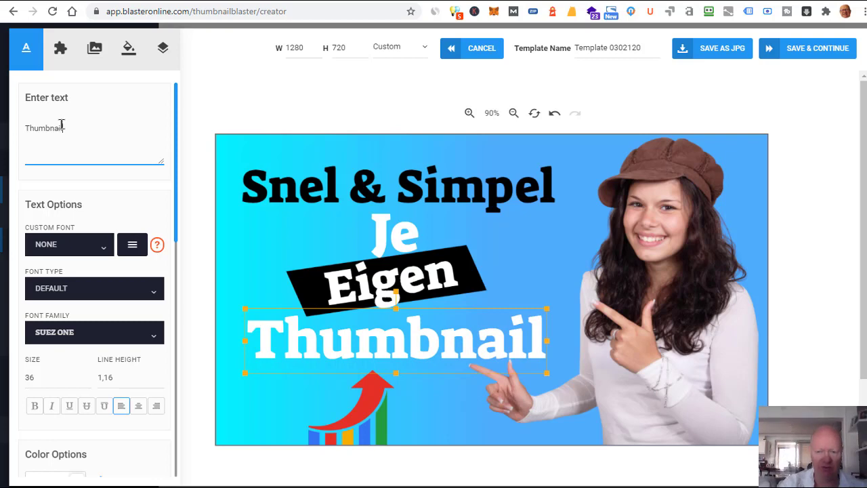
pyautogui.click(542, 250)
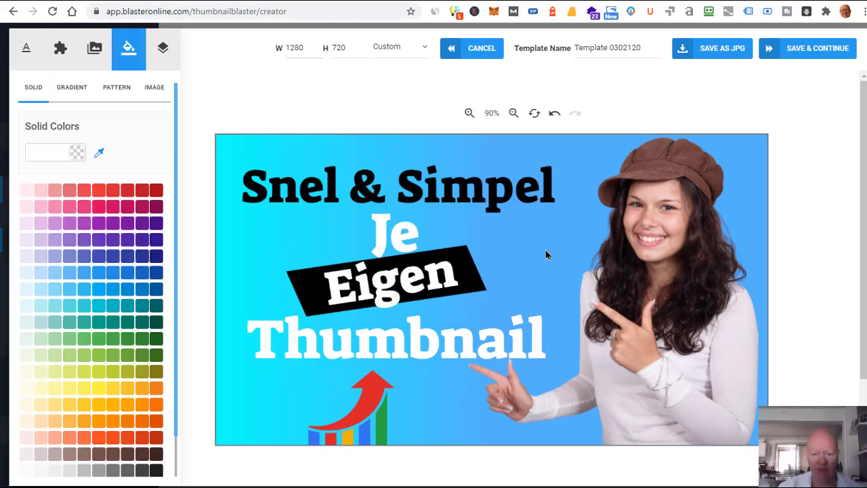
# Delete the photo of the woman with the cap and open the options for adding an image.
pyautogui.click(662, 265)
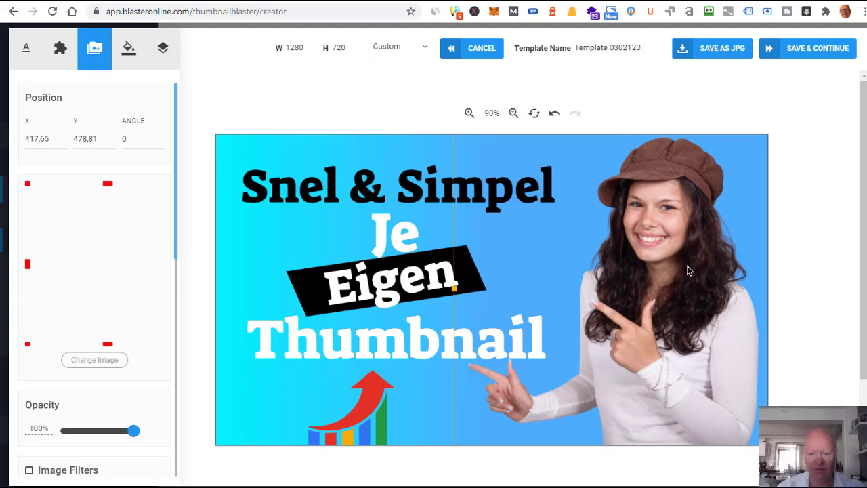
pyautogui.press('Delete')
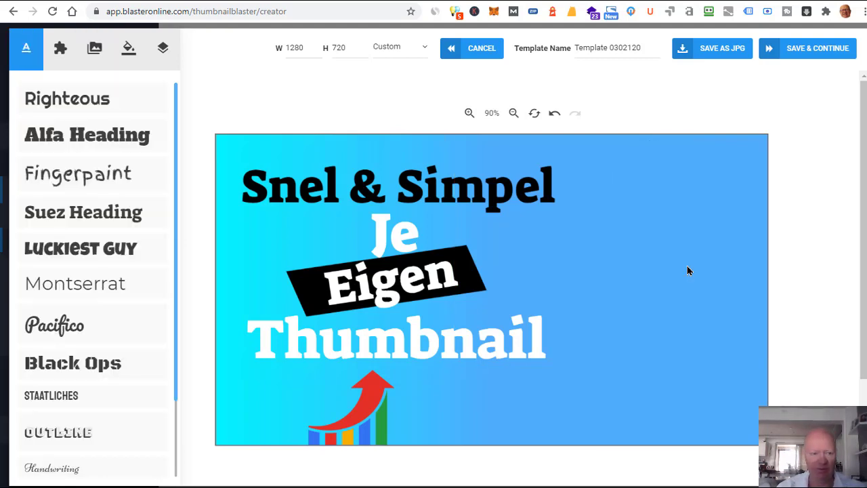
pyautogui.click(94, 52)
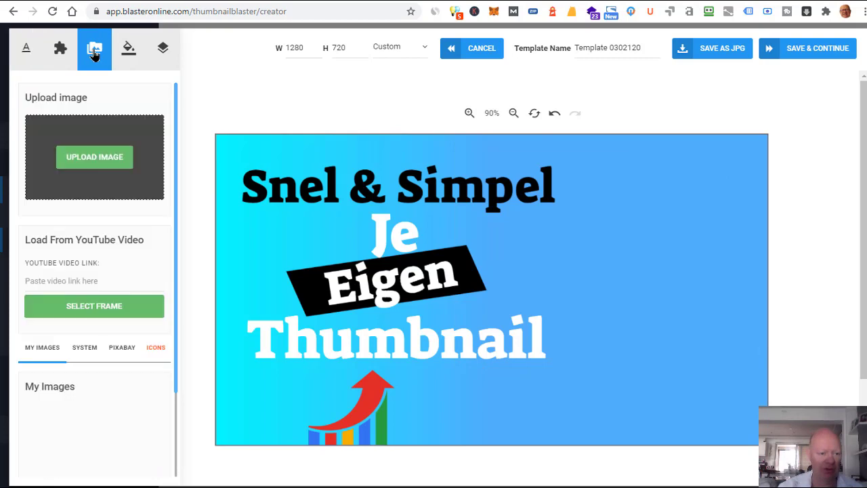
# Add the uploaded cutout photo of the man giving a thumbs-up, enlarge it and place it in the thumbnail's lower right corner.
pyautogui.click(95, 158)
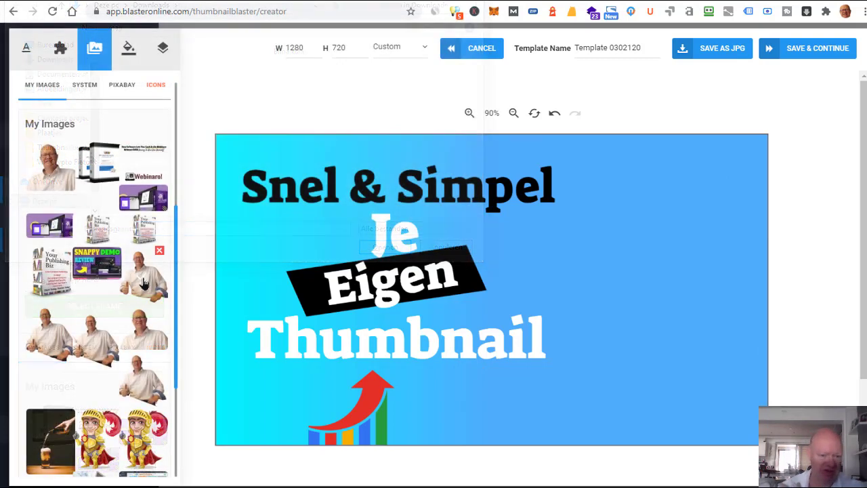
pyautogui.moveTo(497, 293); pyautogui.dragTo(658, 314)
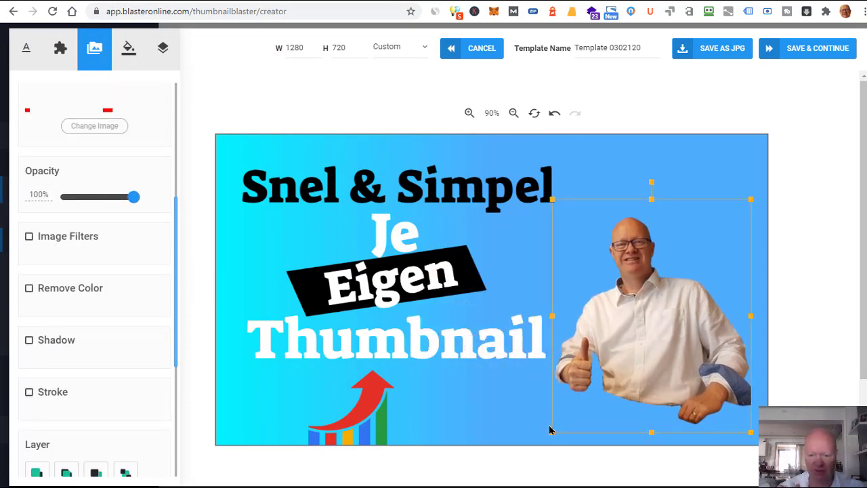
pyautogui.moveTo(553, 431); pyautogui.dragTo(526, 465)
pyautogui.moveTo(661, 341); pyautogui.dragTo(639, 373)
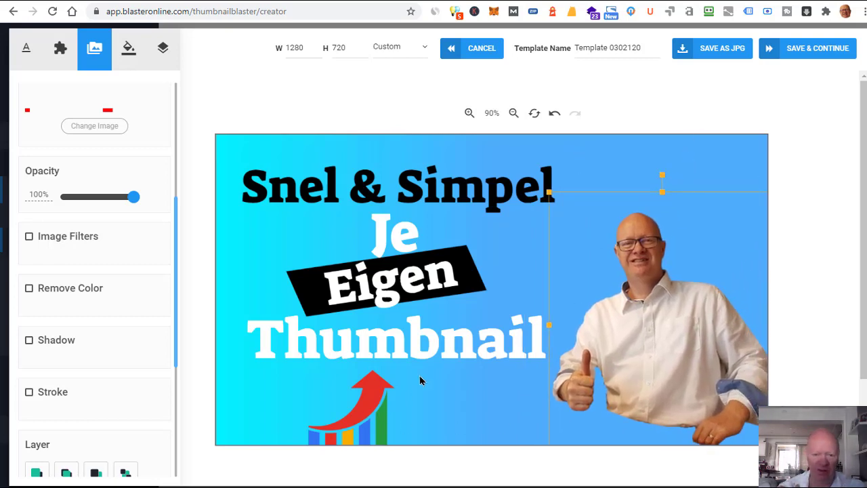
# Insert the solid black arrow shape and move it beside the "Snel & Simpel" title, above the man.
pyautogui.click(62, 59)
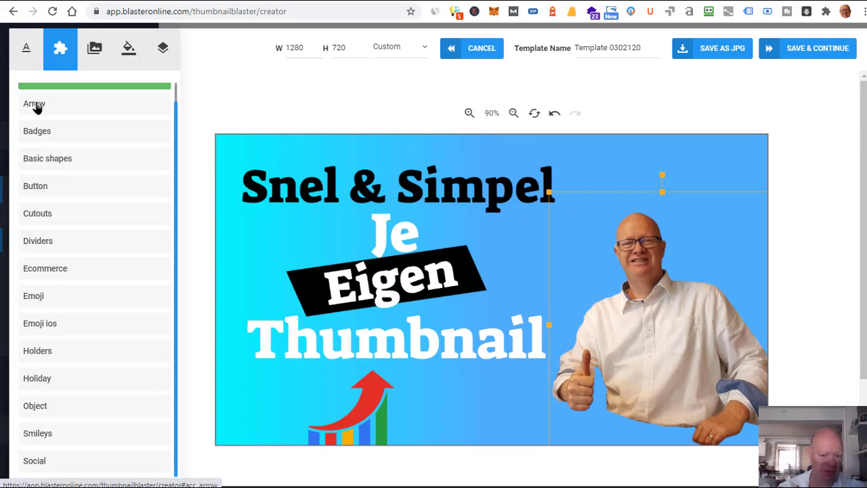
pyautogui.click(35, 105)
pyautogui.click(128, 148)
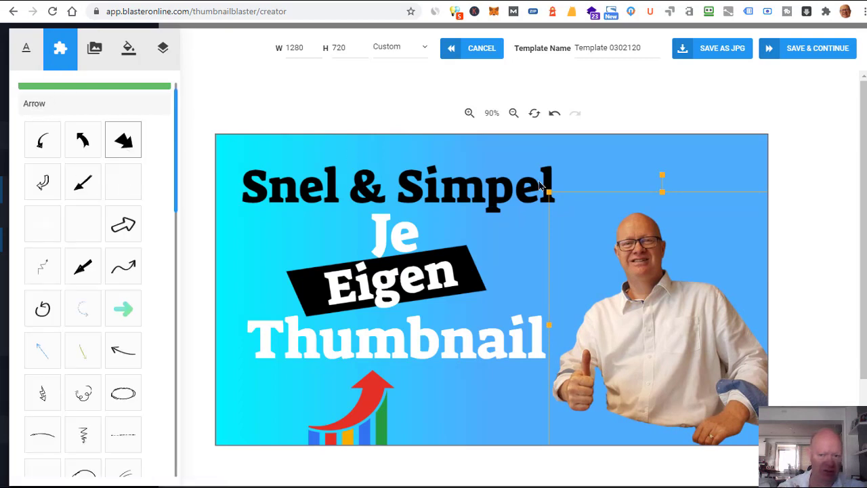
pyautogui.click(591, 163)
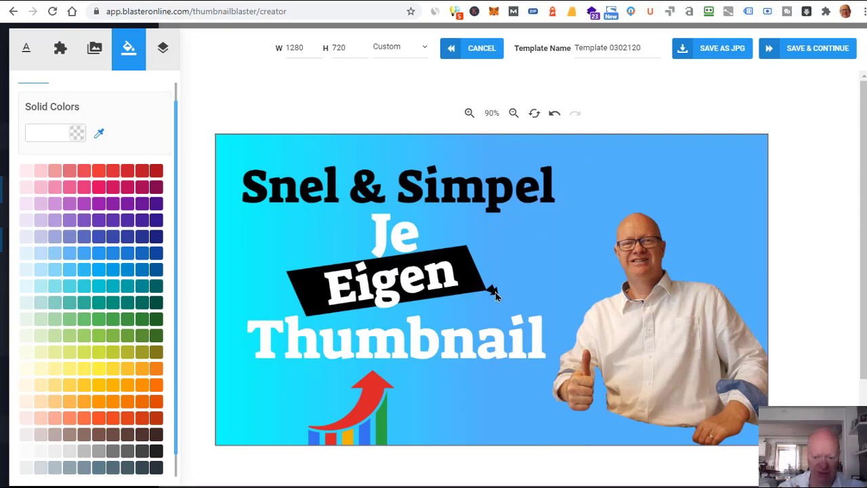
pyautogui.moveTo(493, 291); pyautogui.dragTo(587, 202)
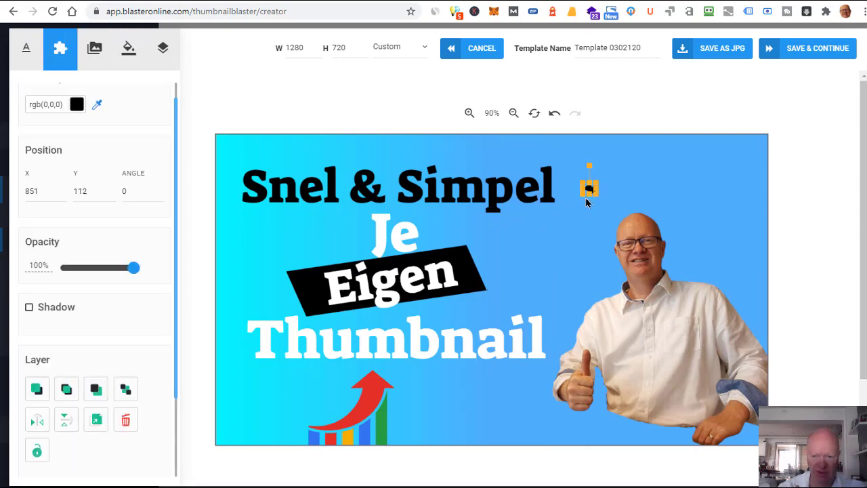
# Enlarge the black arrow and rotate it so that it points down at the man's head, then deselect it.
pyautogui.click(577, 192)
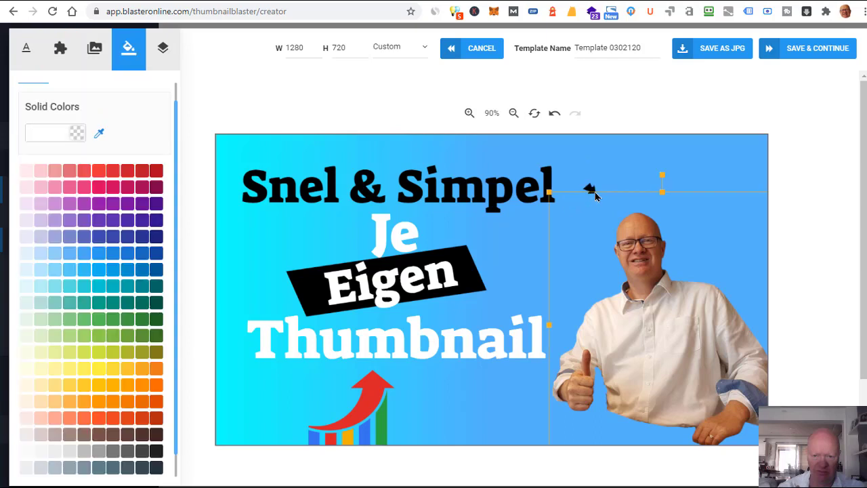
pyautogui.click(592, 188)
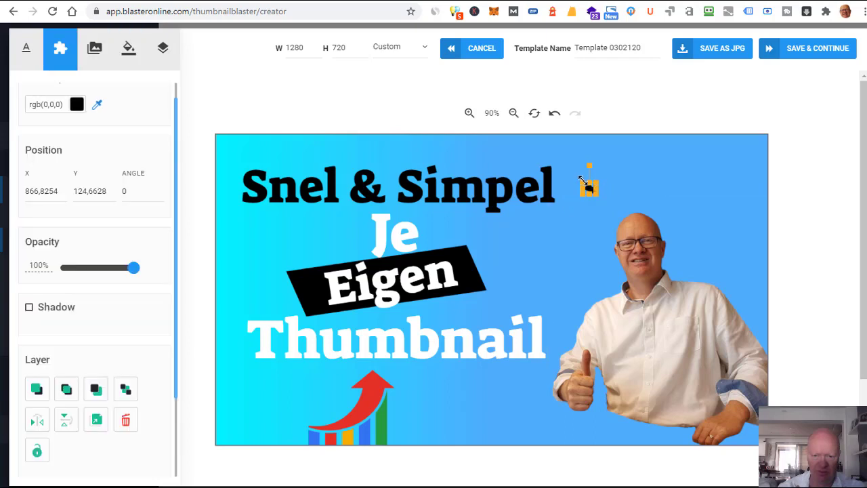
pyautogui.moveTo(582, 179); pyautogui.dragTo(607, 176)
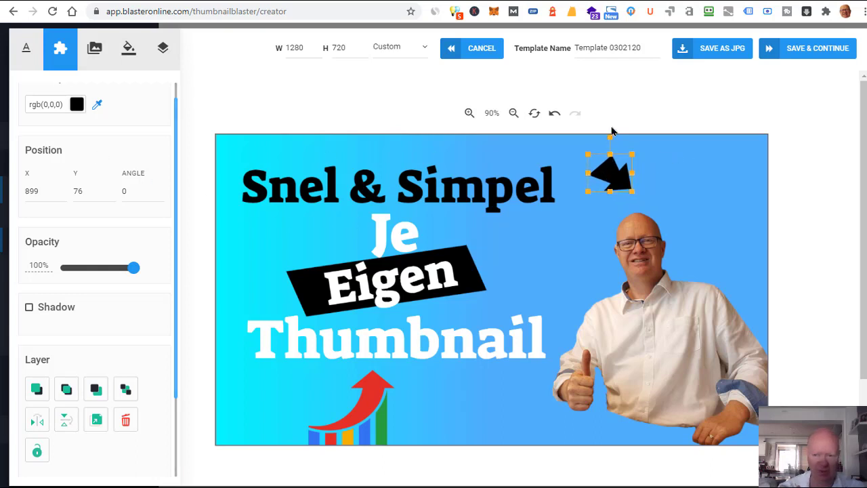
pyautogui.moveTo(630, 136); pyautogui.dragTo(635, 140)
pyautogui.click(436, 154)
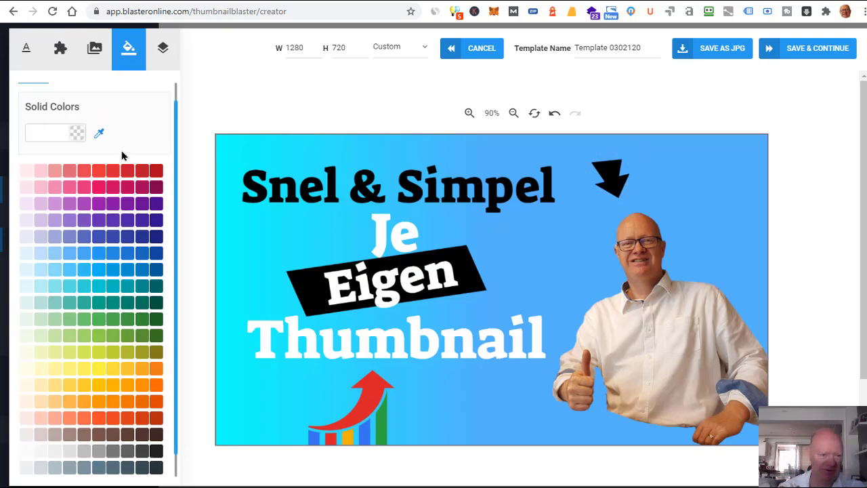
# Insert the monocle emoji, place it beside "Je" near the thumbnail's left edge and tilt it slightly counterclockwise.
pyautogui.click(72, 63)
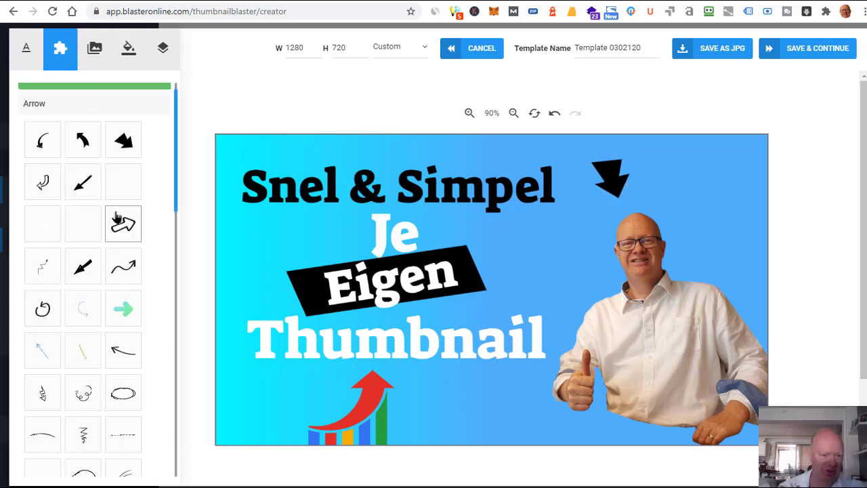
pyautogui.click(37, 112)
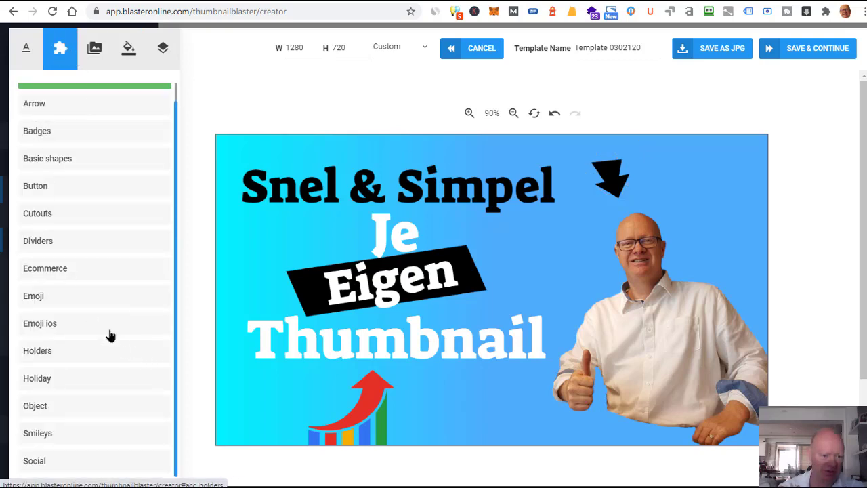
pyautogui.click(55, 302)
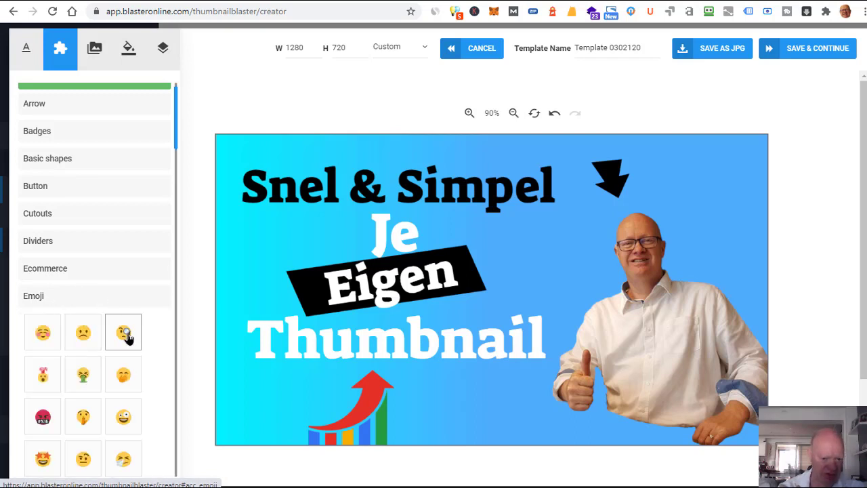
pyautogui.moveTo(123, 332); pyautogui.dragTo(703, 195)
pyautogui.moveTo(492, 296); pyautogui.dragTo(217, 241)
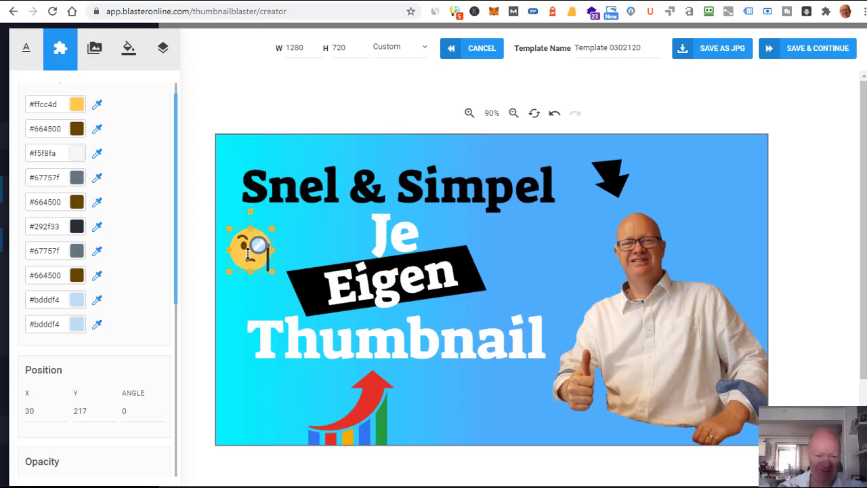
pyautogui.moveTo(252, 208); pyautogui.dragTo(237, 212)
pyautogui.click(363, 222)
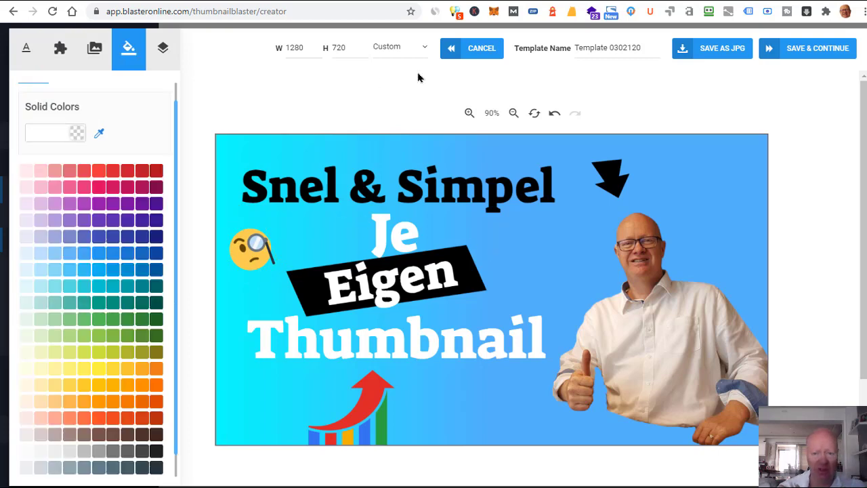
# Look through the uploaded images, the design's layer list and the available text styles.
pyautogui.click(59, 49)
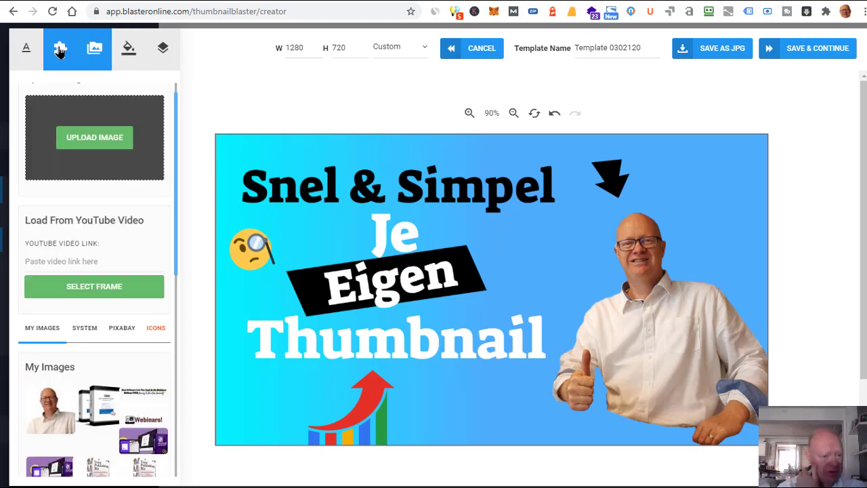
pyautogui.click(162, 54)
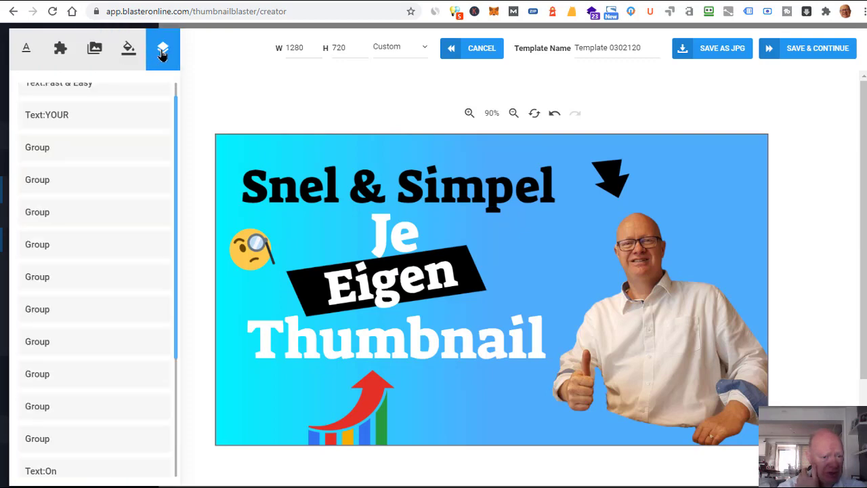
pyautogui.scroll(1, 107, 182)
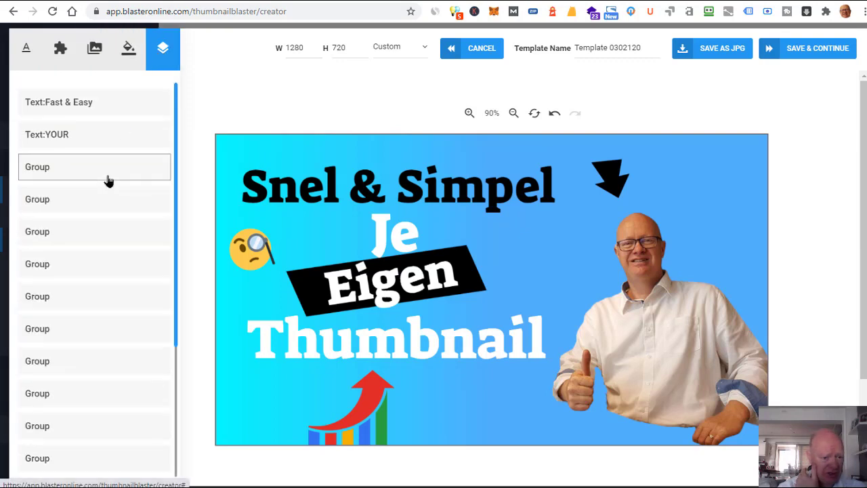
pyautogui.click(36, 56)
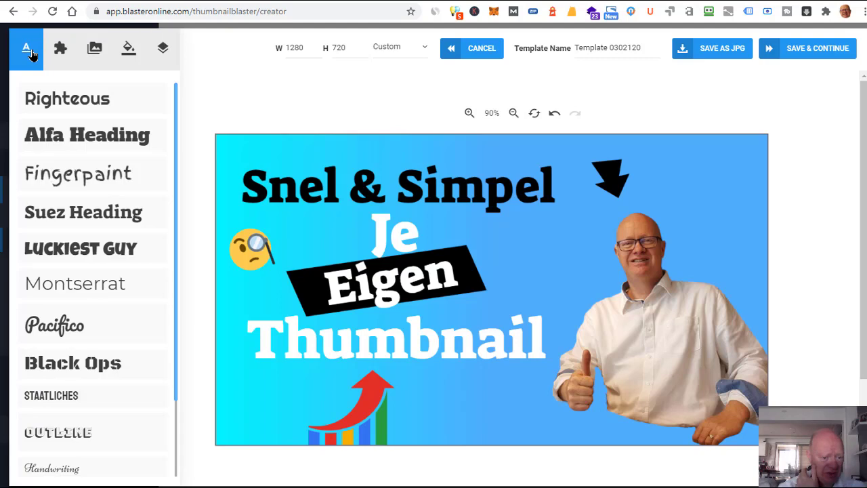
pyautogui.scroll(-1, 141, 228)
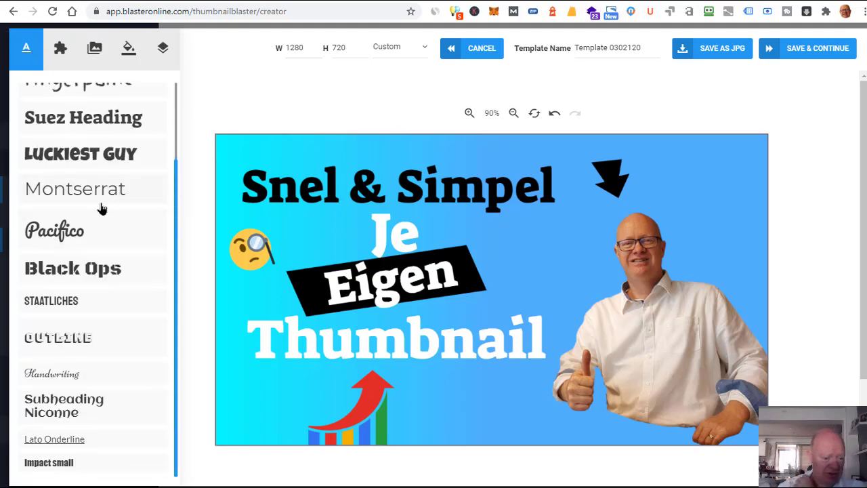
pyautogui.scroll(1, 107, 197)
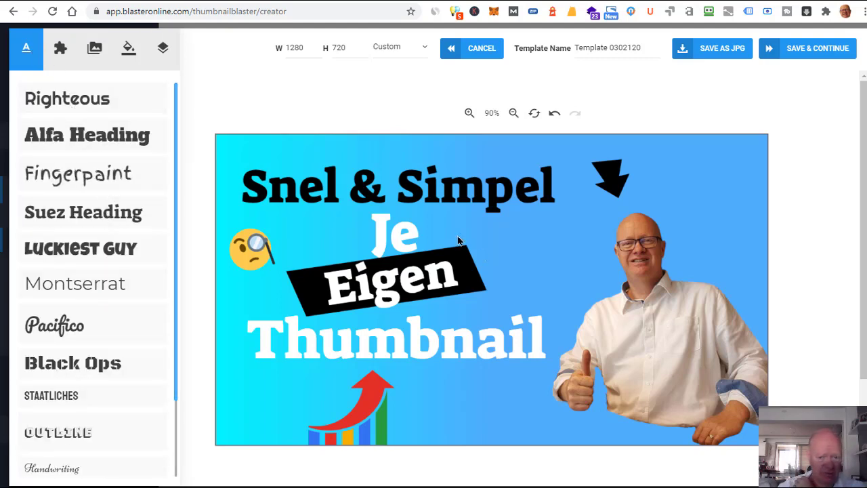
# Try a shadow on the black "Snel & Simpel" title, remove it again and look over the remaining text options.
pyautogui.click(415, 196)
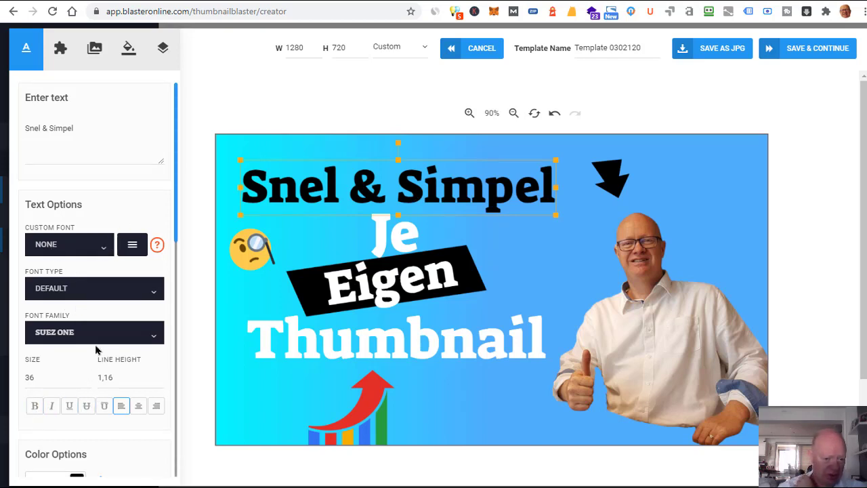
pyautogui.scroll(-4, 95, 349)
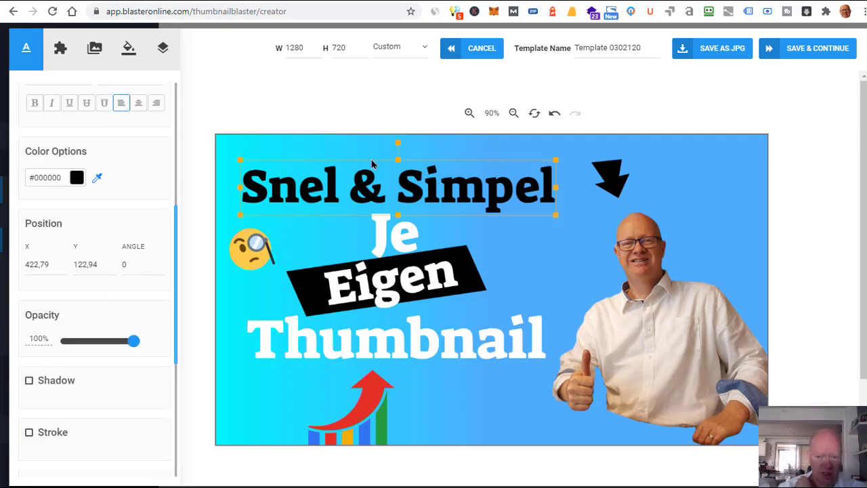
pyautogui.click(30, 382)
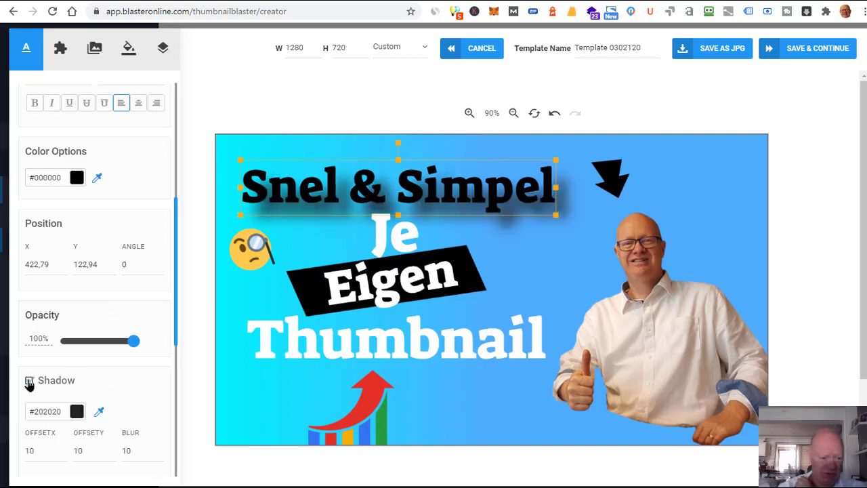
pyautogui.click(29, 382)
pyautogui.scroll(-4, 102, 374)
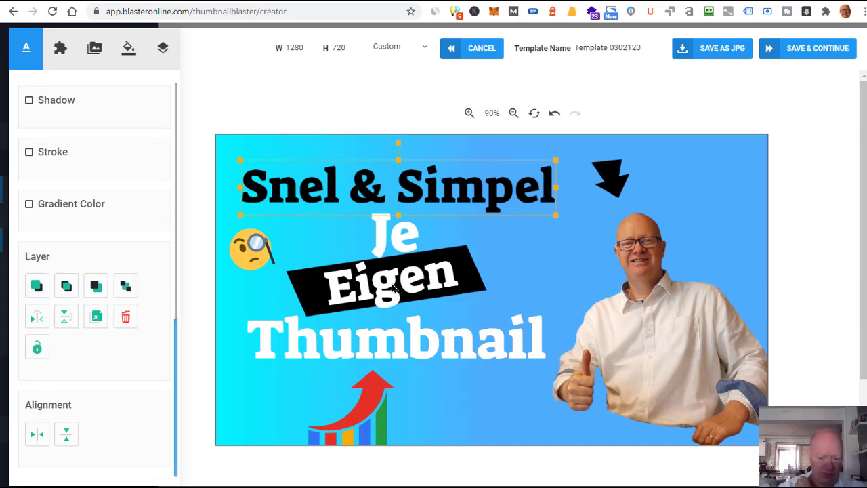
# Nudge the "Eigen" text slightly up and to the right on the black banner and look over its text options.
pyautogui.click(368, 295)
pyautogui.moveTo(379, 290); pyautogui.dragTo(382, 287)
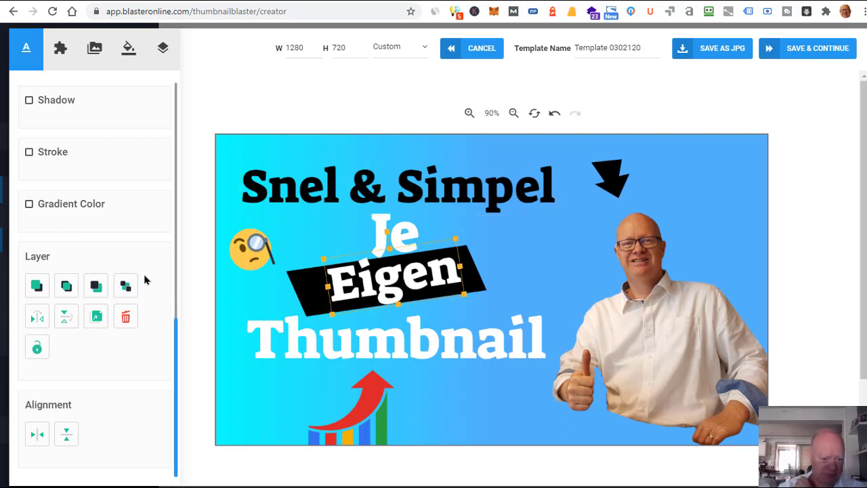
pyautogui.scroll(6, 115, 345)
pyautogui.scroll(-2, 113, 344)
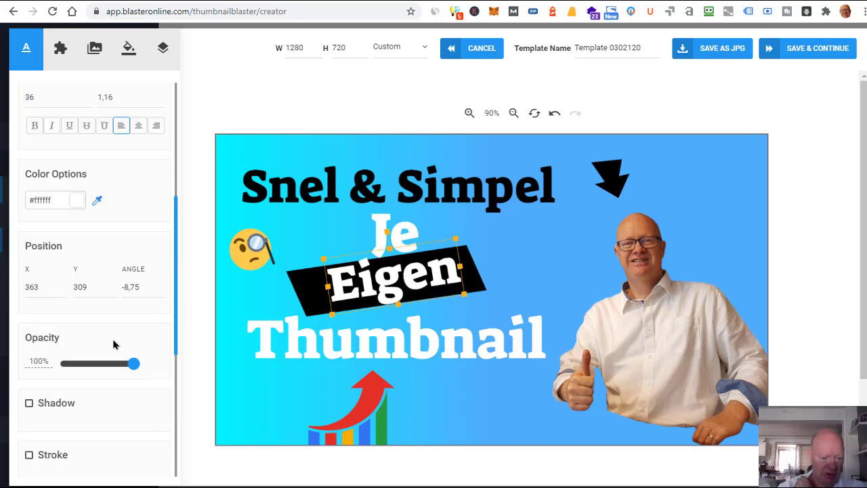
pyautogui.scroll(4, 135, 318)
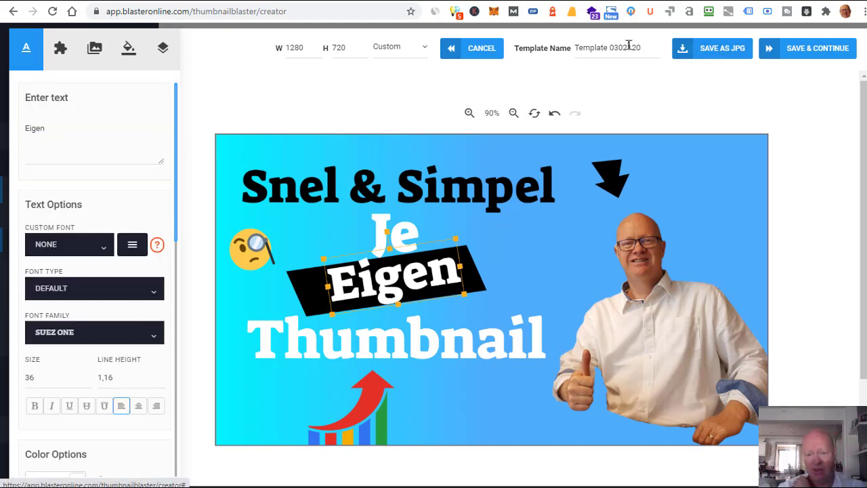
# Replace the template name with the creator's name and download the thumbnail as a JPG.
pyautogui.click(576, 45)
pyautogui.moveTo(574, 45); pyautogui.dragTo(654, 66)
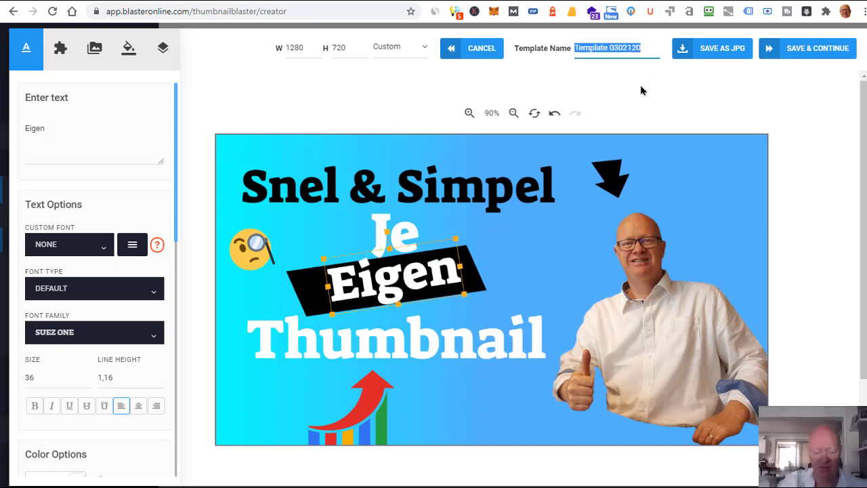
pyautogui.write('Koo')
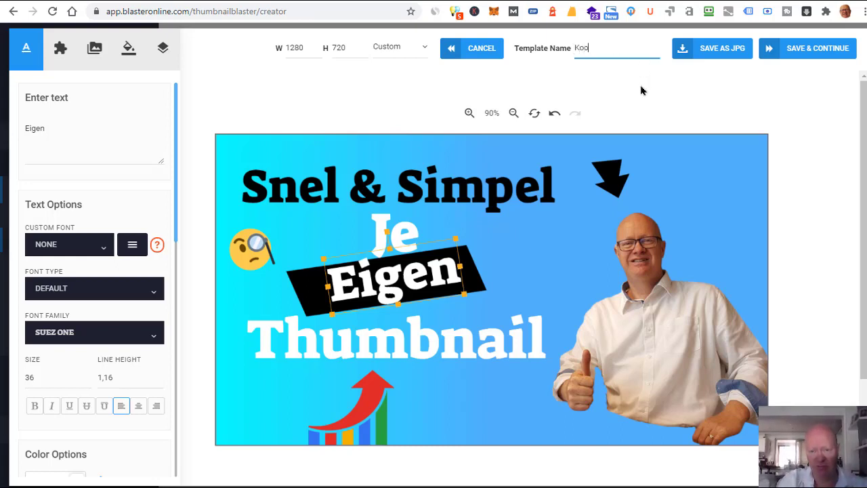
pyautogui.write('s D')
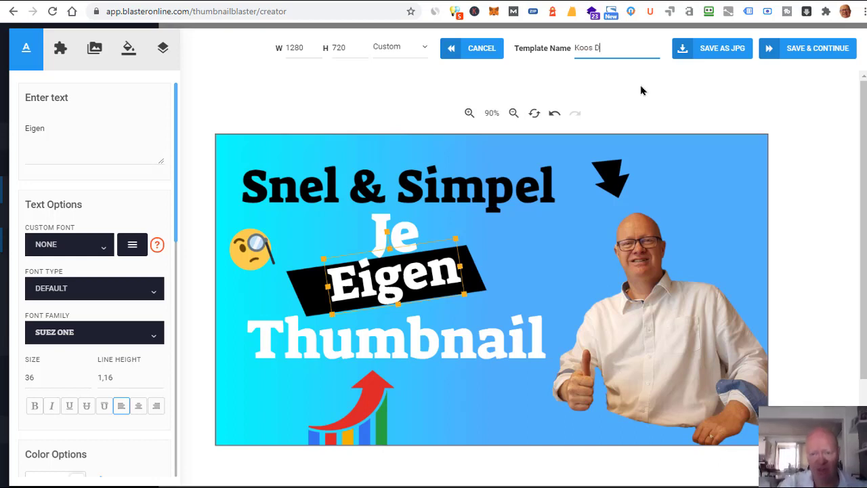
pyautogui.click(717, 52)
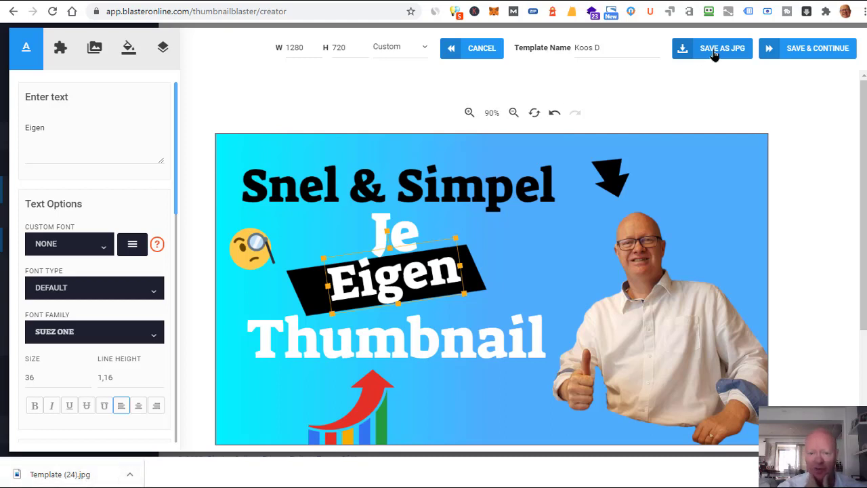
# Save the design, continue to the publishing stage and download the thumbnail watermarked with the creator's business name.
pyautogui.click(815, 50)
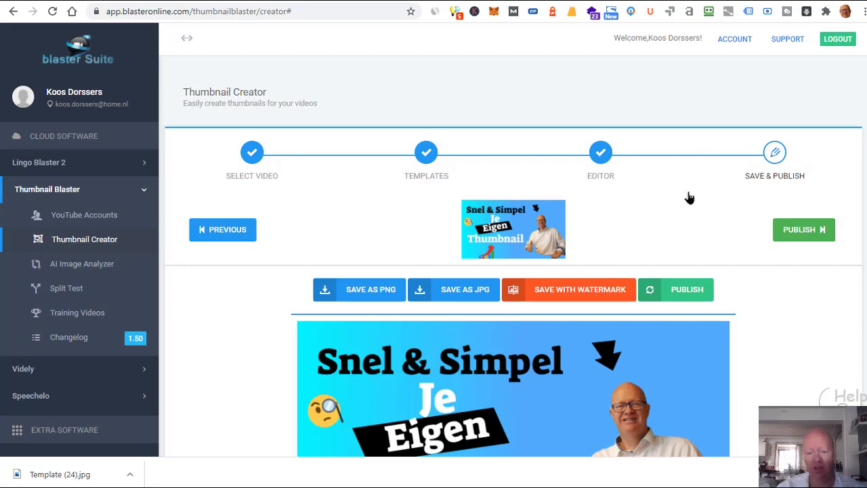
pyautogui.click(569, 297)
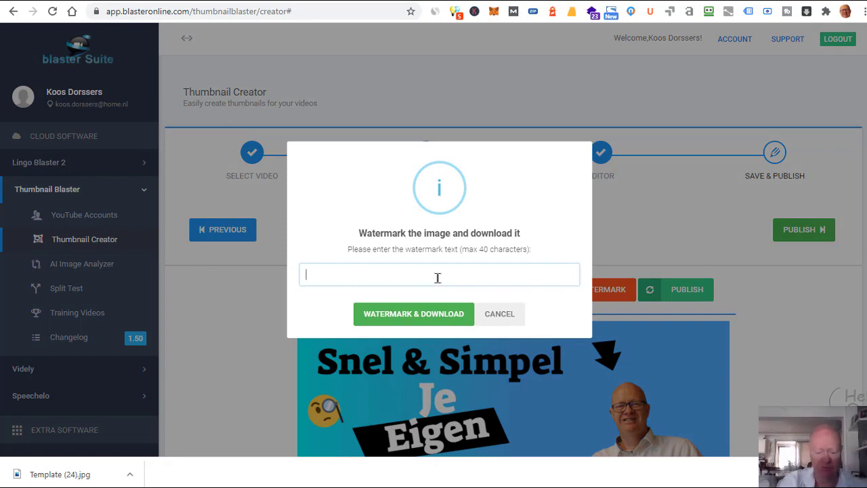
pyautogui.write('Dorssers ')
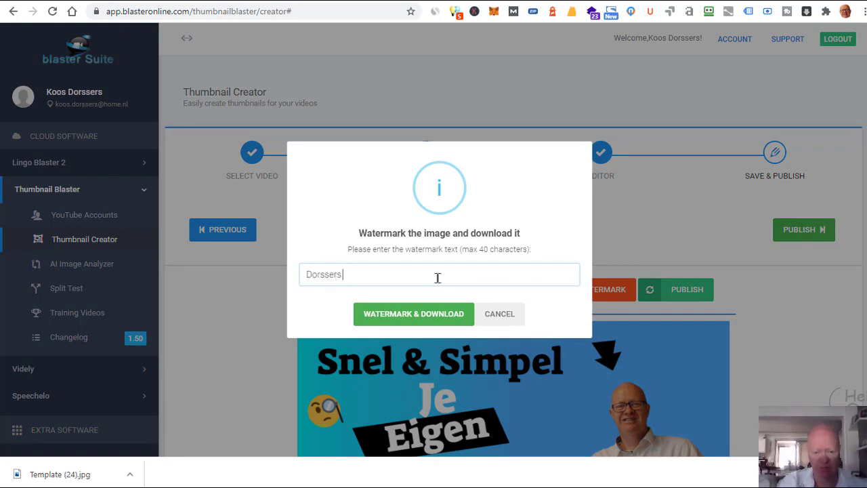
pyautogui.write('Marketing')
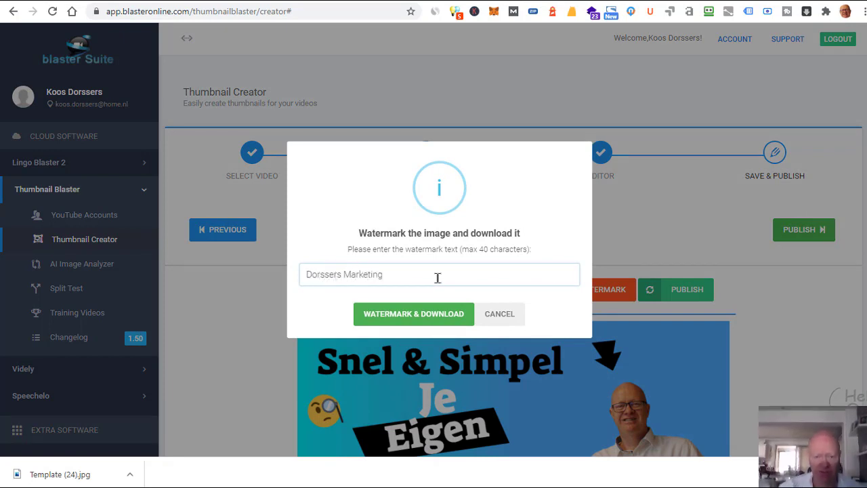
pyautogui.click(432, 316)
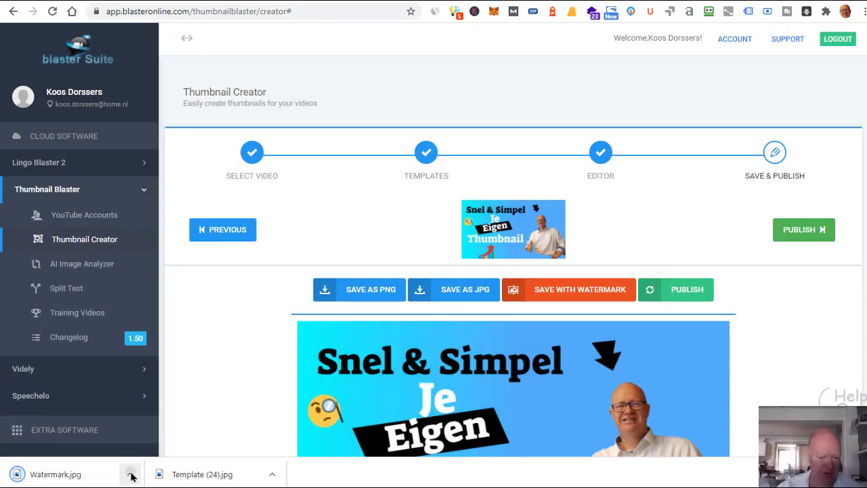
# Open the downloaded Watermark.jpg to inspect the watermarked thumbnail, and close the viewer again.
pyautogui.click(131, 474)
pyautogui.click(160, 401)
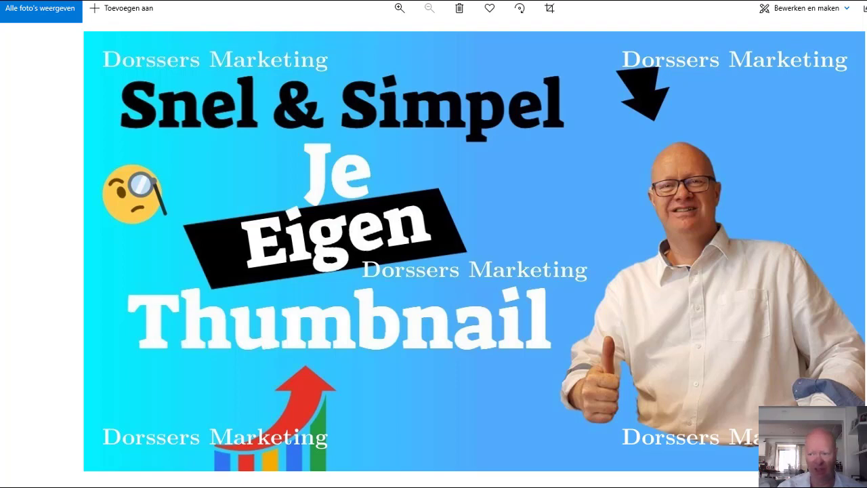
pyautogui.hotkey('alt', 'F4')
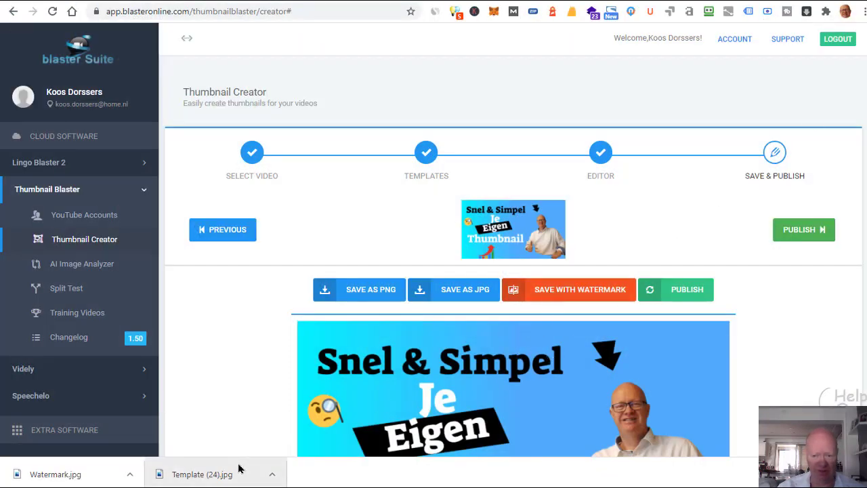
# Publish the finished thumbnail to the video "Test Video" on the creator's own YouTube channel.
pyautogui.scroll(-2, 761, 254)
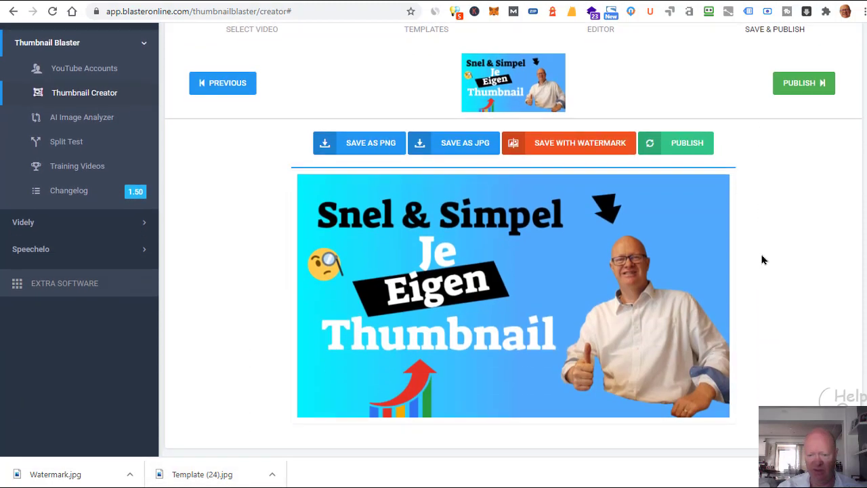
pyautogui.scroll(2, 763, 258)
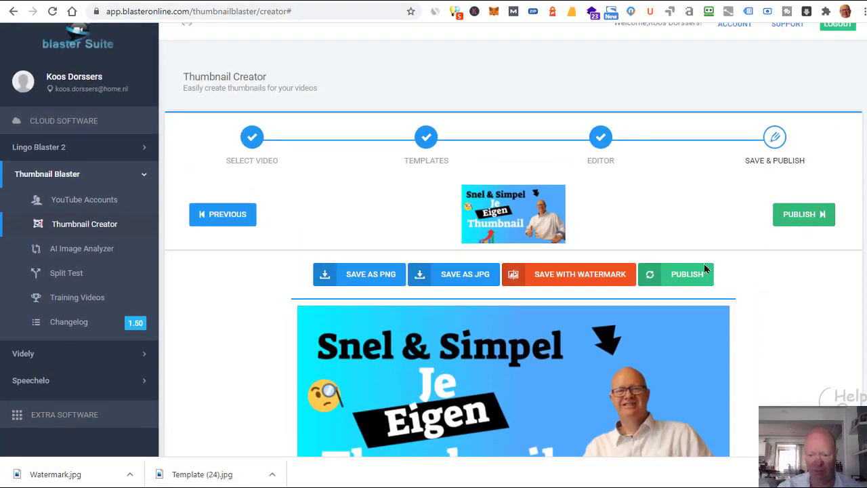
pyautogui.scroll(1, 704, 269)
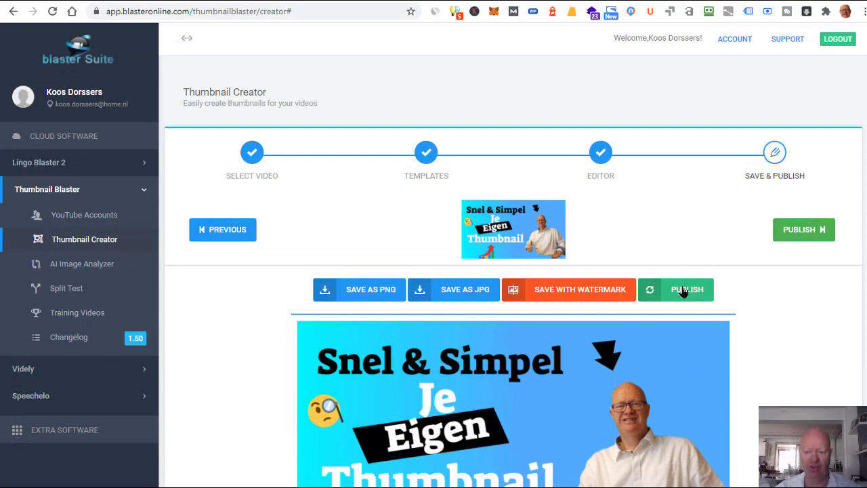
pyautogui.click(684, 292)
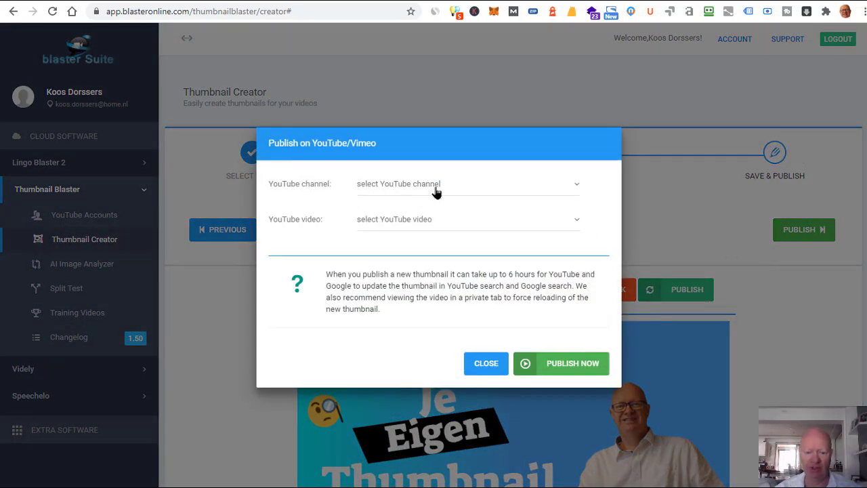
pyautogui.click(435, 192)
pyautogui.click(410, 317)
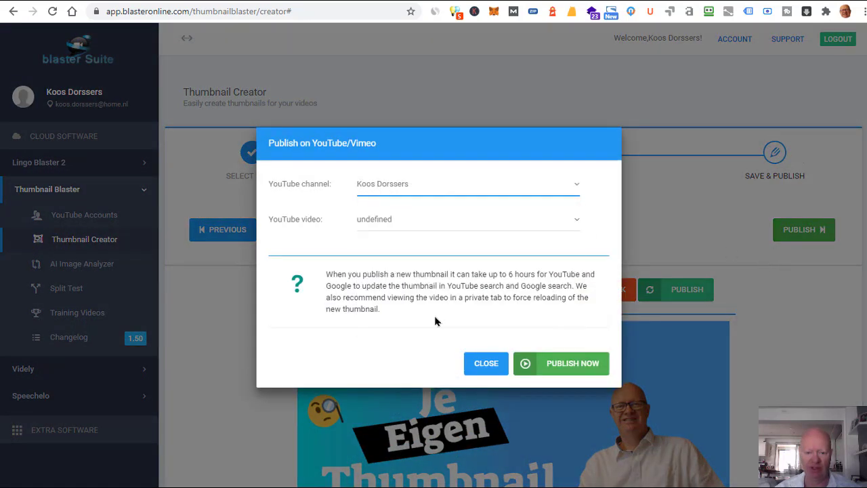
pyautogui.click(532, 224)
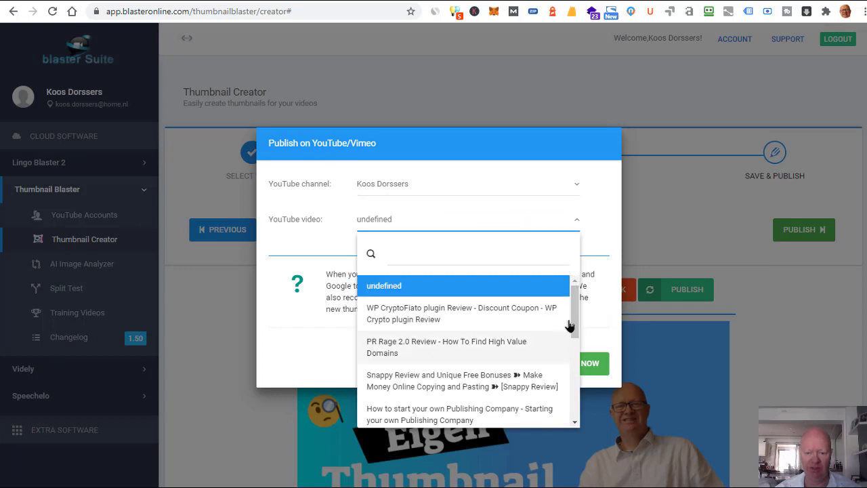
pyautogui.moveTo(576, 329); pyautogui.dragTo(576, 410)
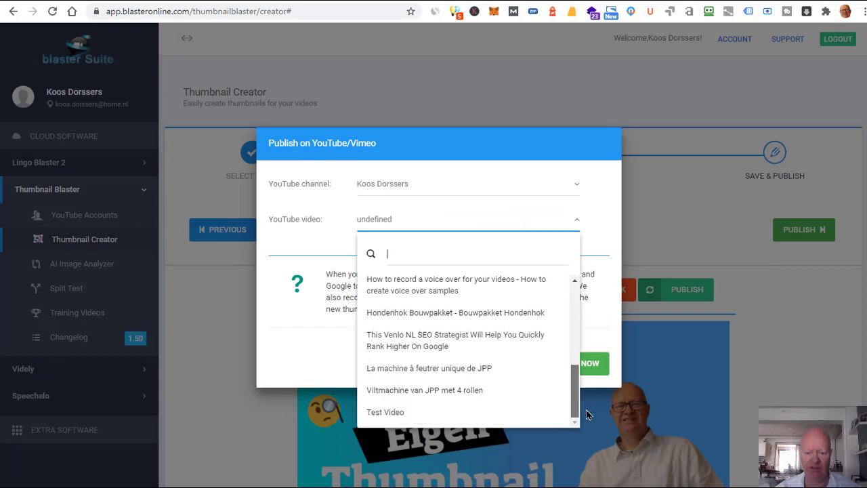
pyautogui.click(387, 412)
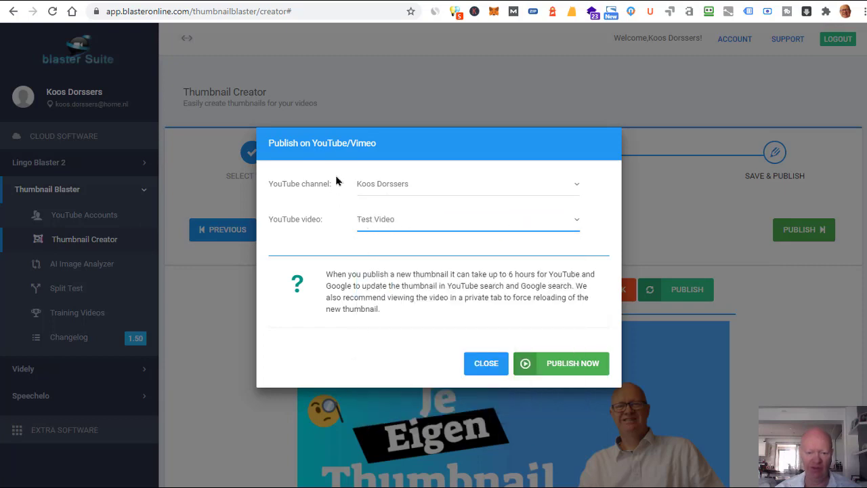
pyautogui.click(569, 366)
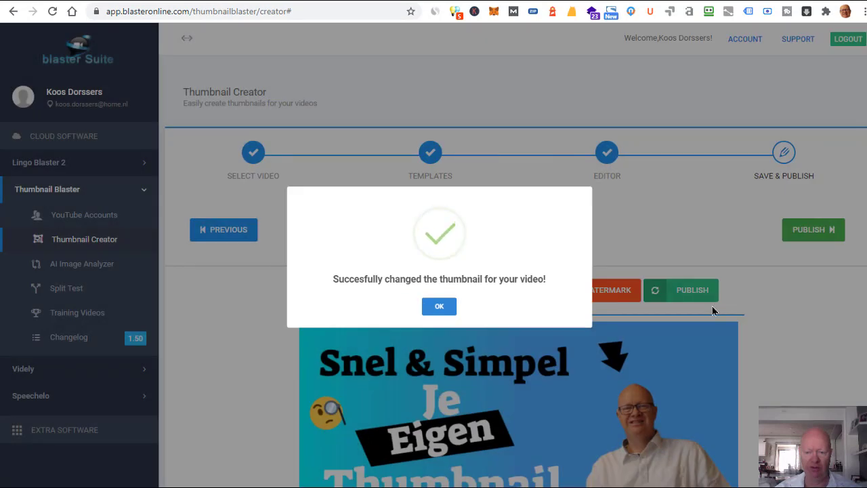
pyautogui.click(439, 306)
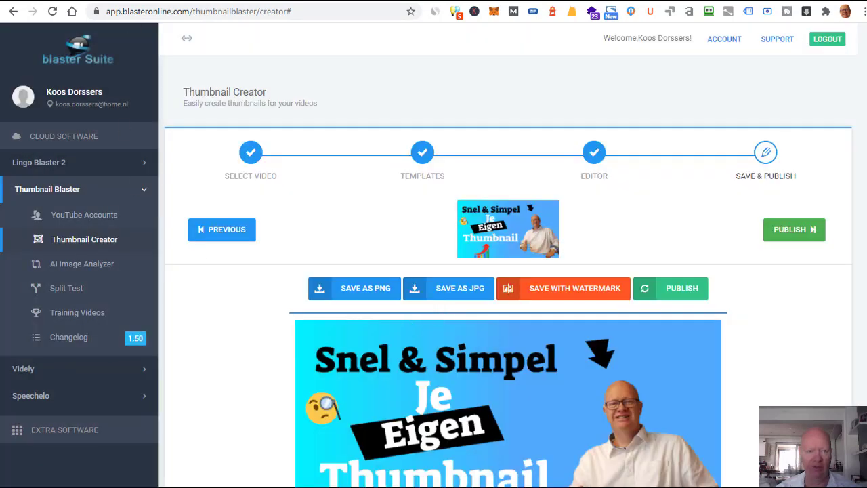
# Switch to the creator's YouTube channel page, reload it and check the thumbnail of "Test Video" among the uploads.
pyautogui.hotkey('ctrl', 'Tab')
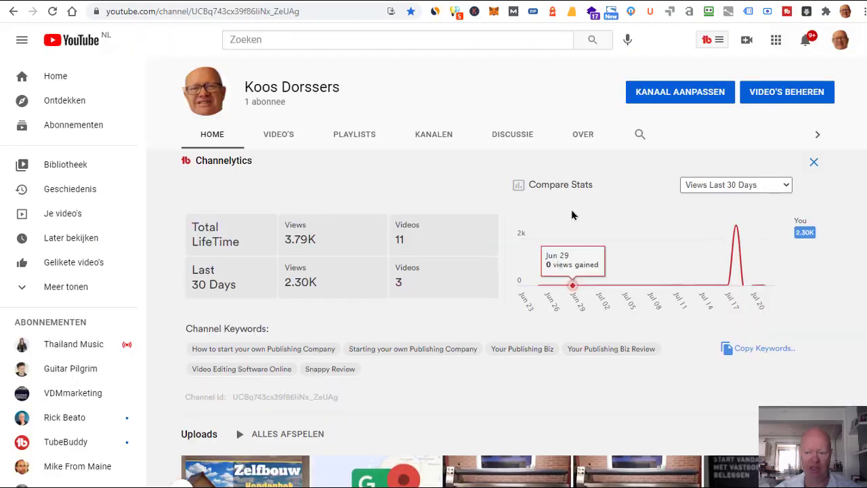
pyautogui.scroll(-2, 574, 277)
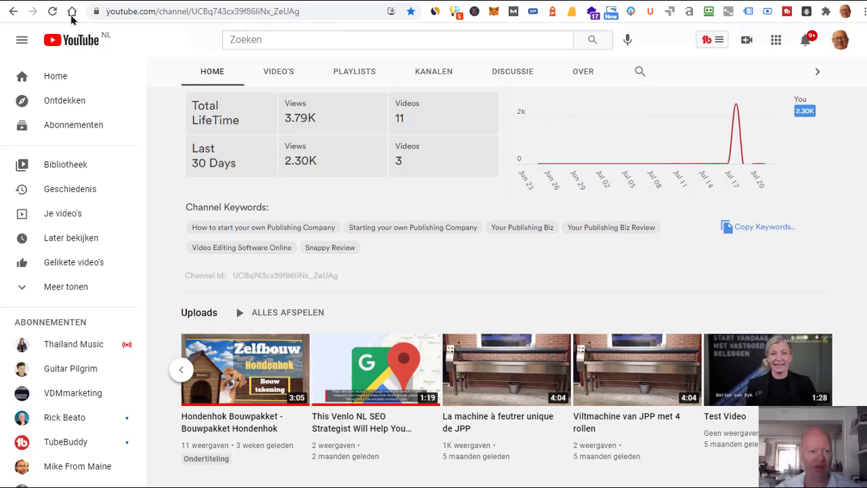
pyautogui.click(53, 11)
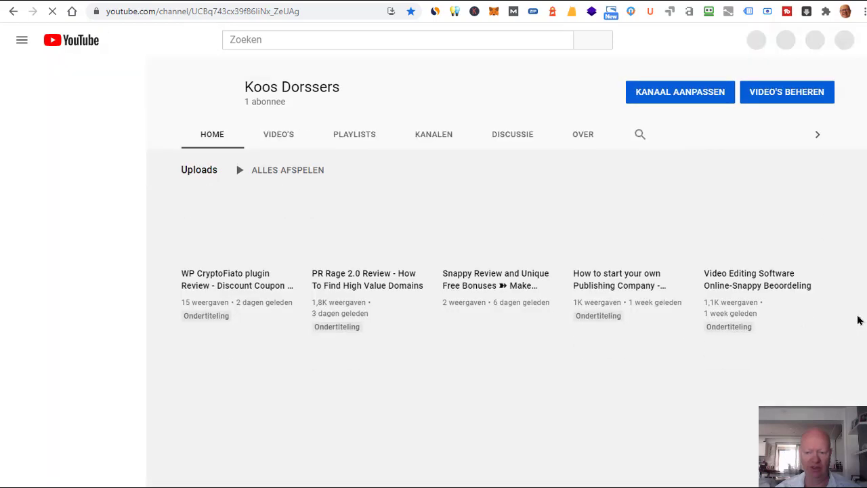
pyautogui.click(833, 229)
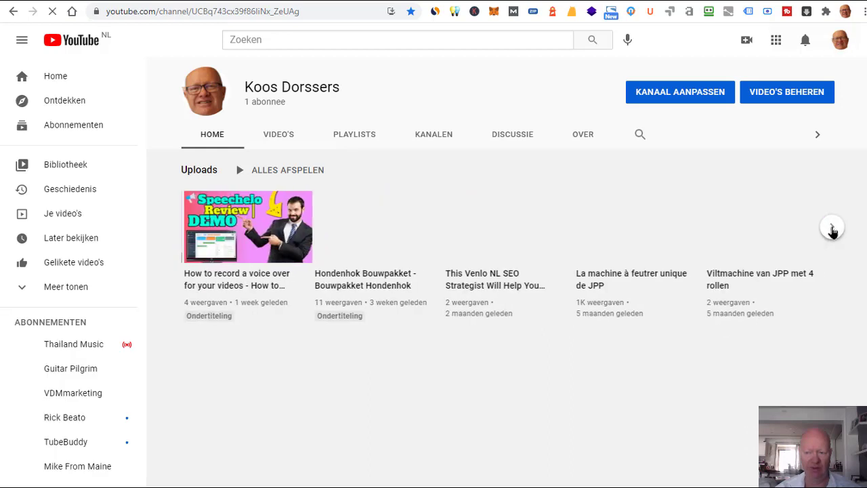
pyautogui.click(833, 229)
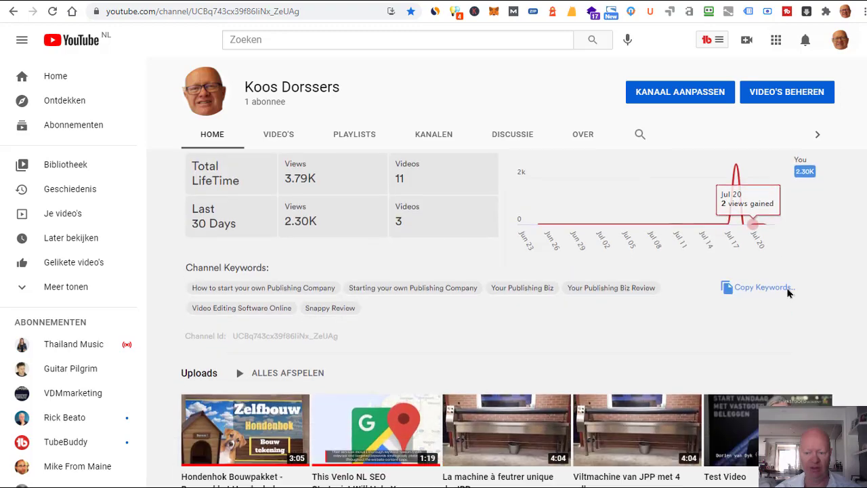
pyautogui.scroll(-2, 758, 279)
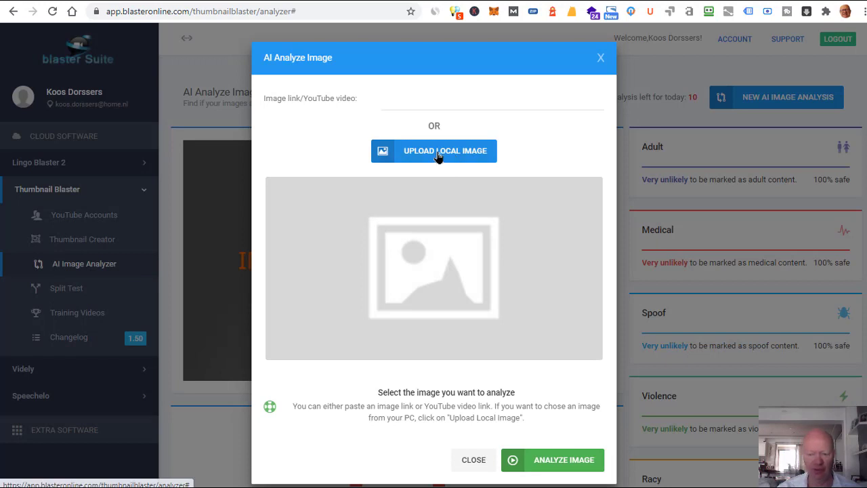
# Run the AI image analysis on the local image Template (24) and review its safety ratings and recommendation.
pyautogui.click(438, 153)
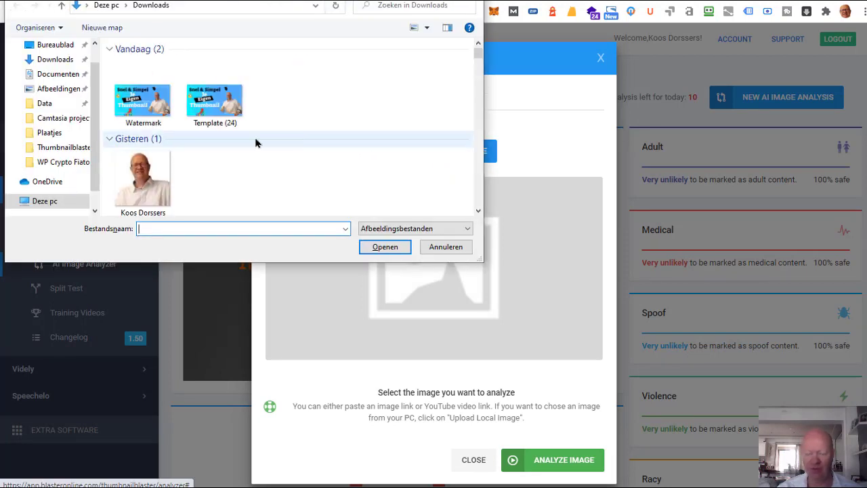
pyautogui.click(139, 107)
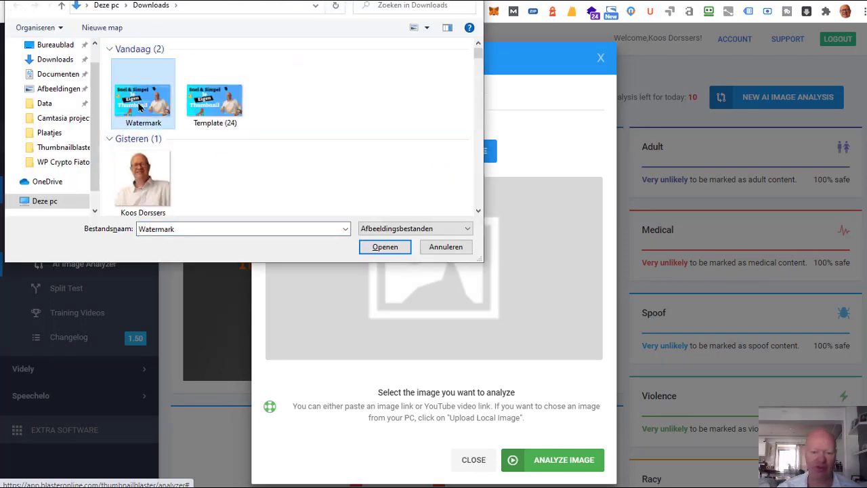
pyautogui.click(210, 108)
pyautogui.click(385, 247)
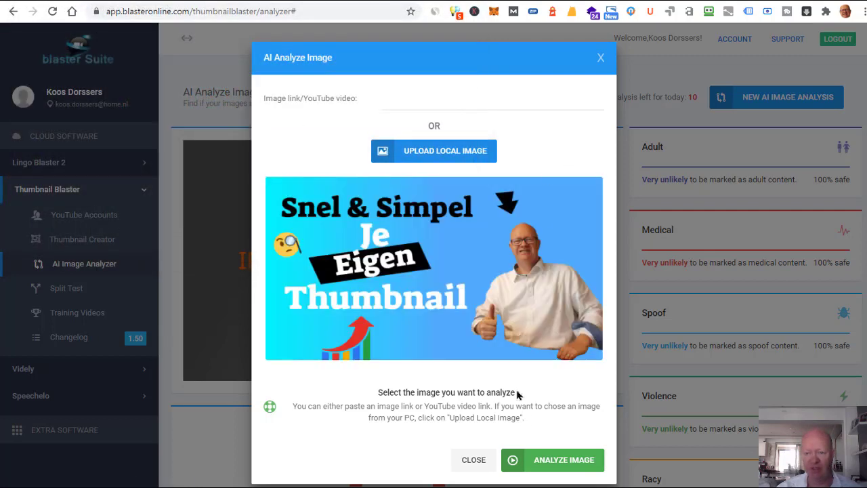
pyautogui.click(566, 462)
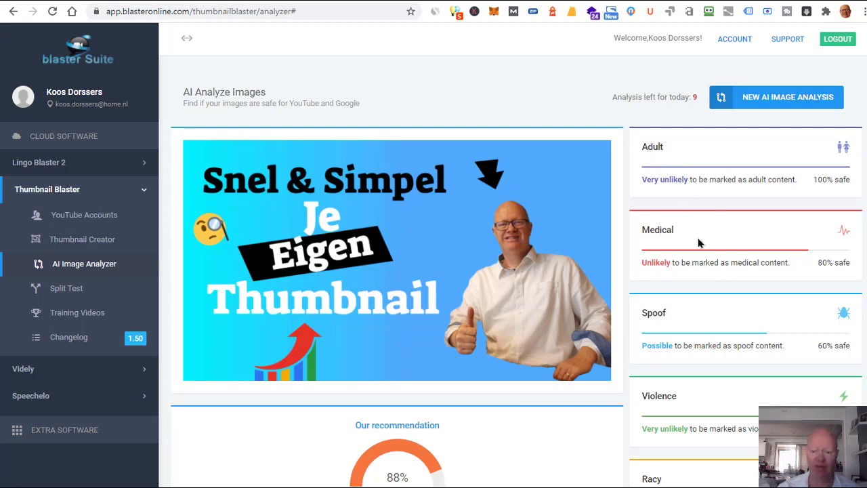
pyautogui.scroll(-2, 725, 317)
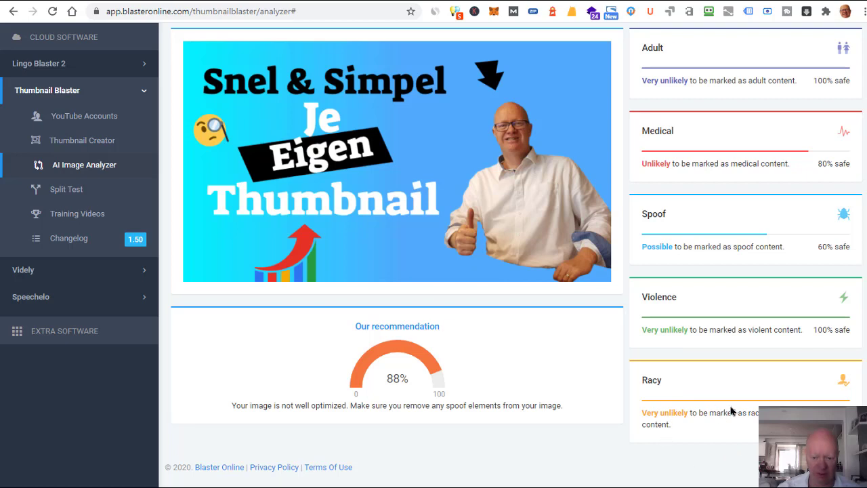
pyautogui.scroll(2, 731, 411)
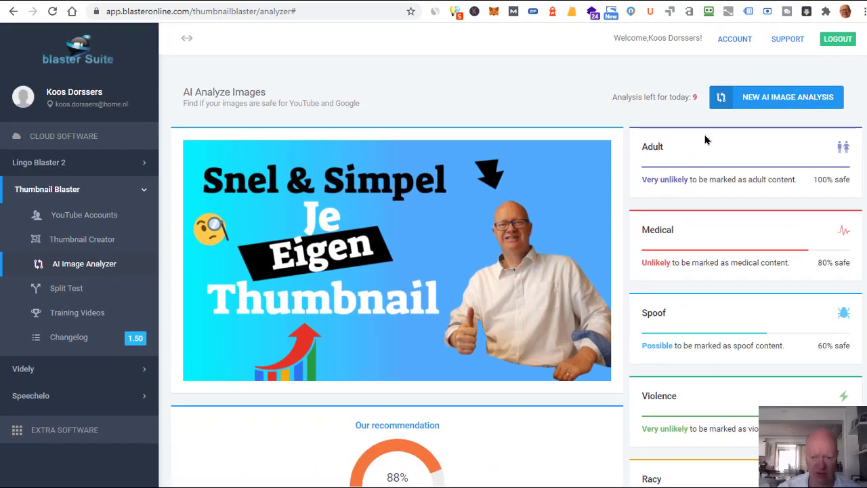
# Open the split tests and view thumbnails A and B of the "brouwerijindenacht" test enlarged.
pyautogui.click(68, 292)
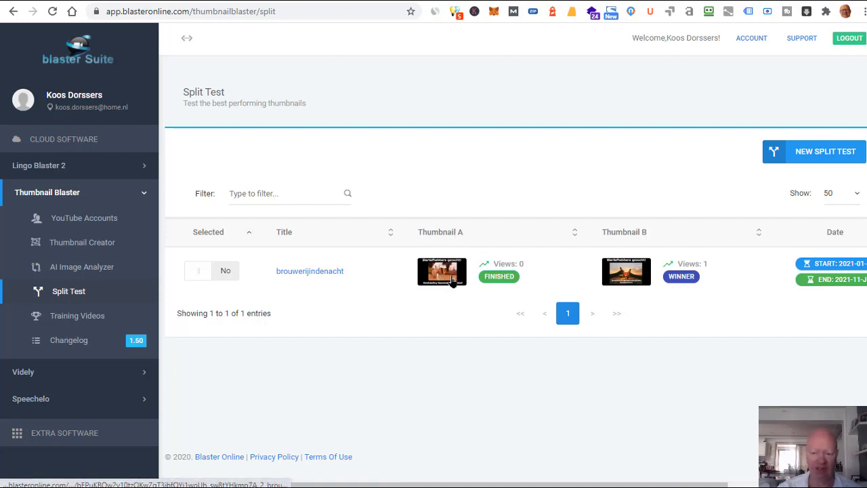
pyautogui.click(408, 278)
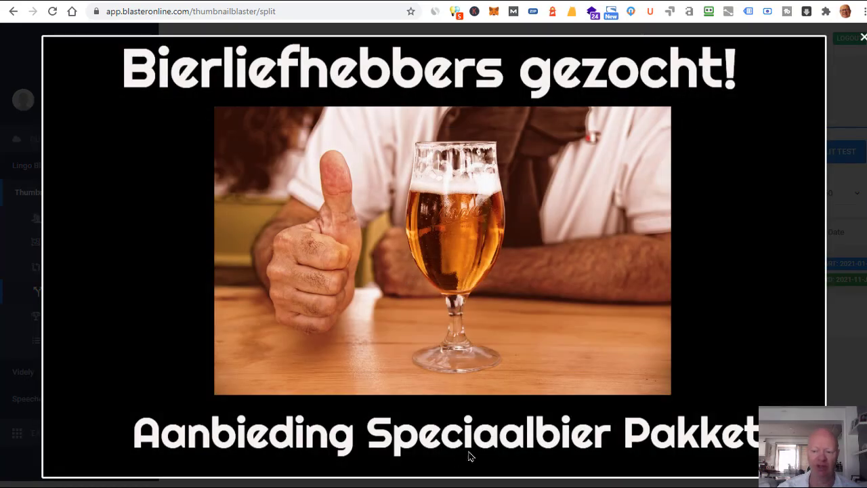
pyautogui.click(863, 39)
pyautogui.click(624, 277)
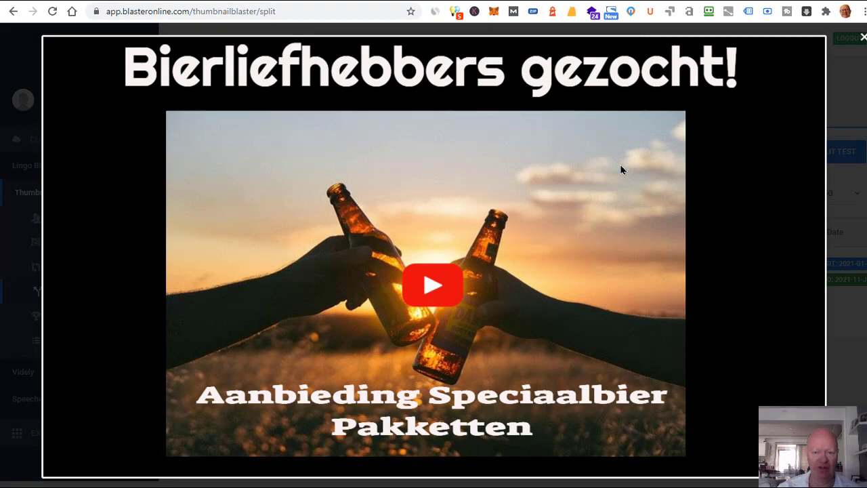
pyautogui.click(863, 39)
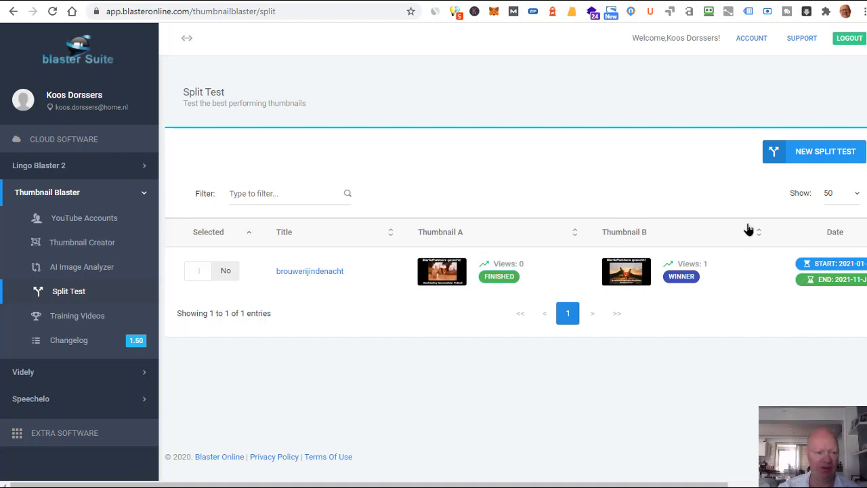
# Start a new split test for the video "Test Video" on the creator's own YouTube channel.
pyautogui.click(816, 151)
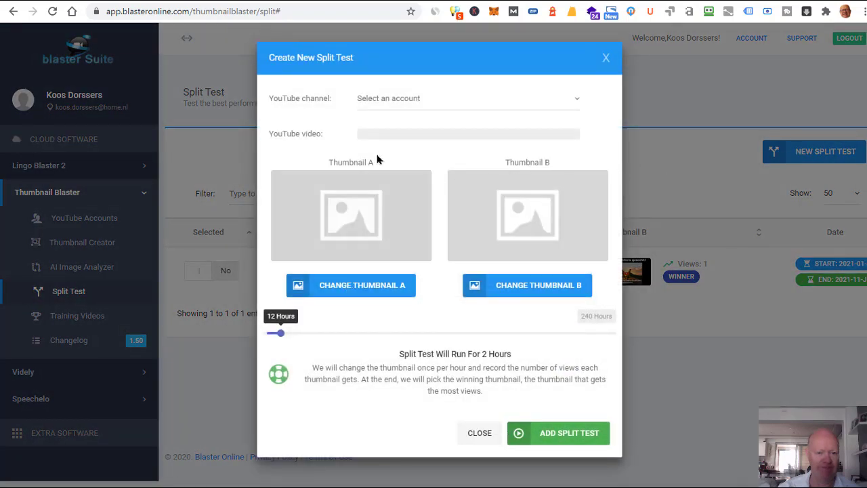
pyautogui.click(397, 102)
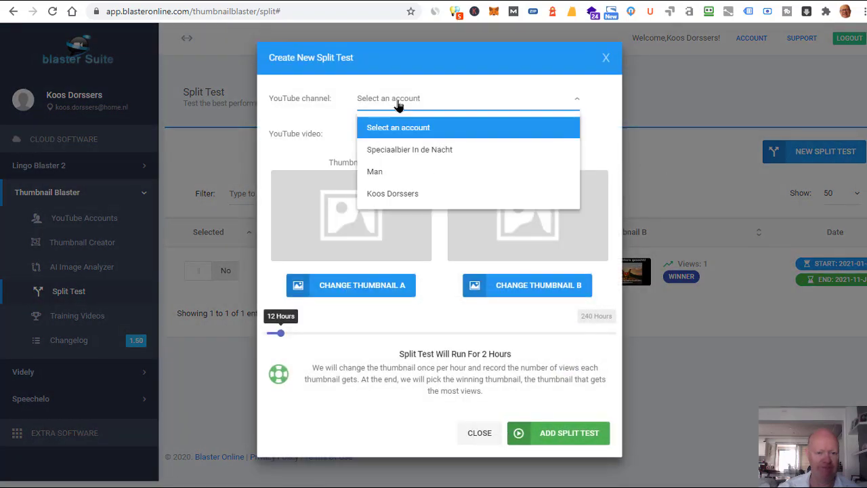
pyautogui.click(390, 196)
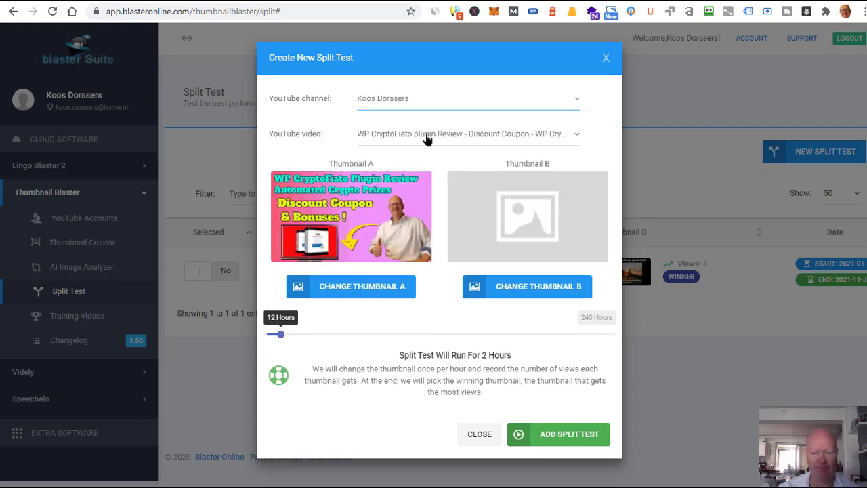
pyautogui.click(577, 138)
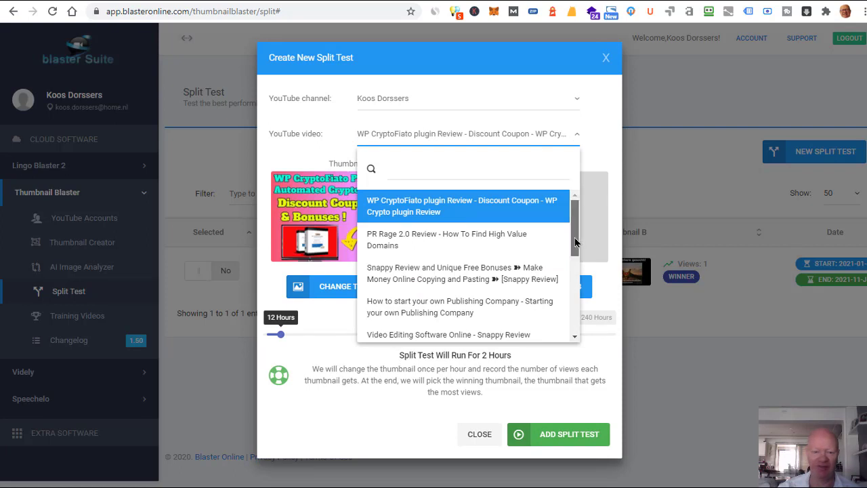
pyautogui.scroll(-5, 467, 271)
pyautogui.click(388, 329)
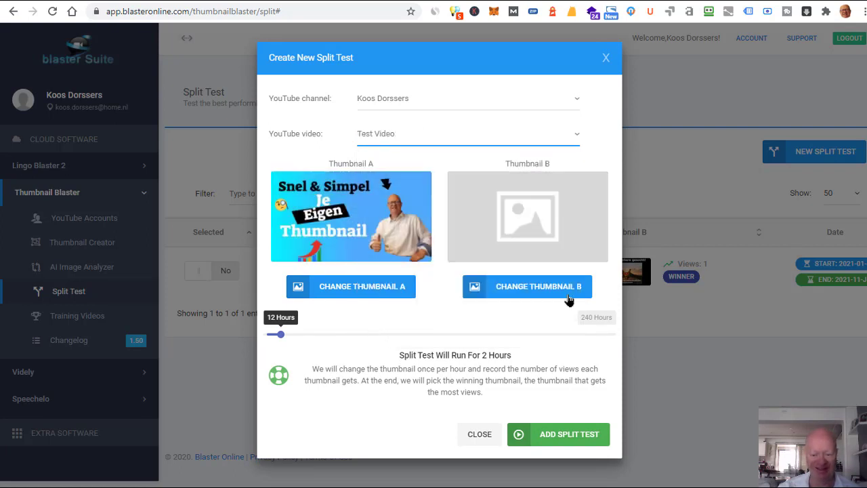
# Load the image Template (11) from the Downloads folder as thumbnail B of the split test.
pyautogui.click(525, 290)
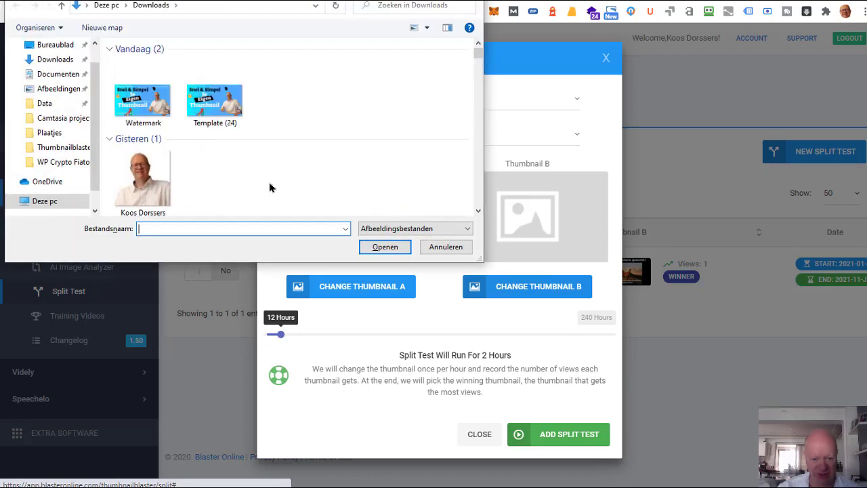
pyautogui.scroll(-5, 231, 129)
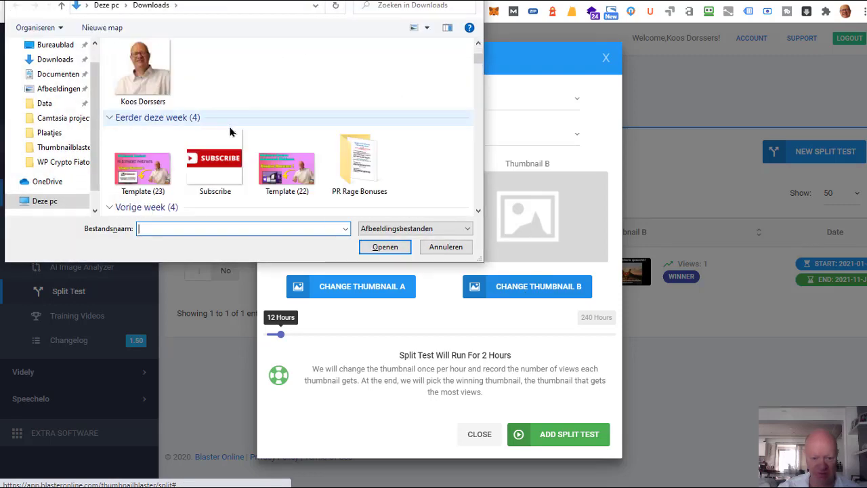
pyautogui.scroll(1, 230, 132)
pyautogui.scroll(-3, 231, 132)
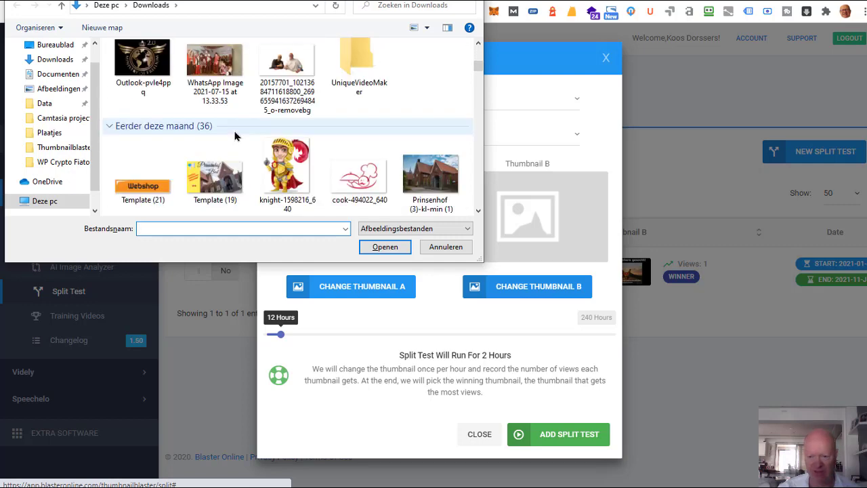
pyautogui.scroll(6, 230, 135)
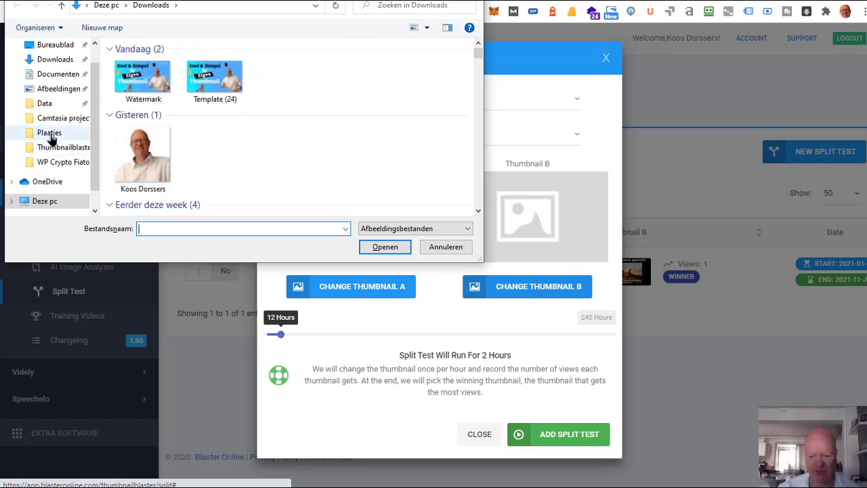
pyautogui.scroll(-9, 227, 122)
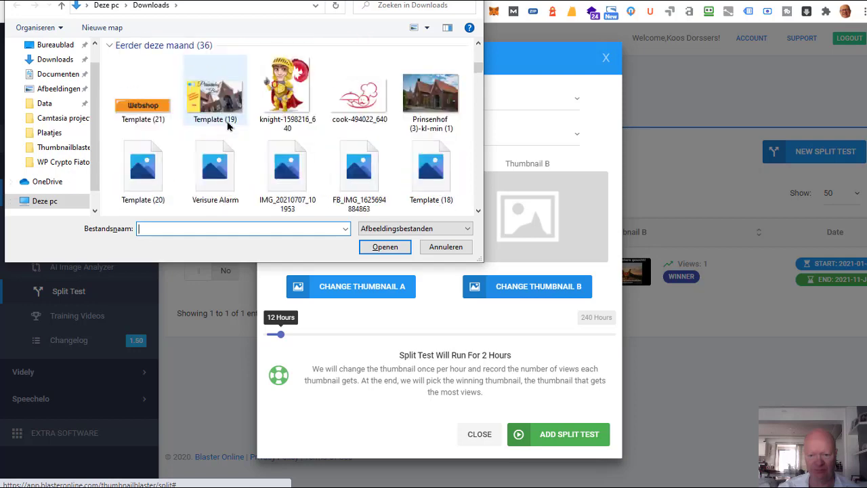
pyautogui.scroll(1, 228, 125)
pyautogui.scroll(-2, 227, 124)
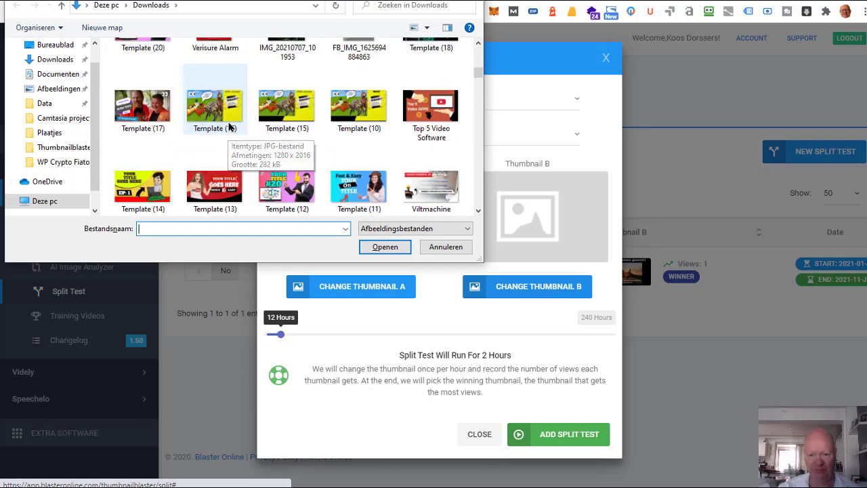
pyautogui.click(366, 196)
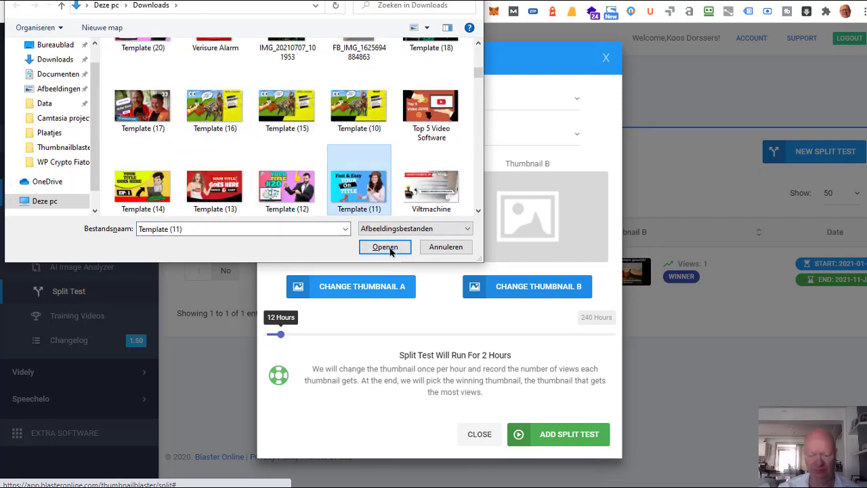
pyautogui.click(393, 247)
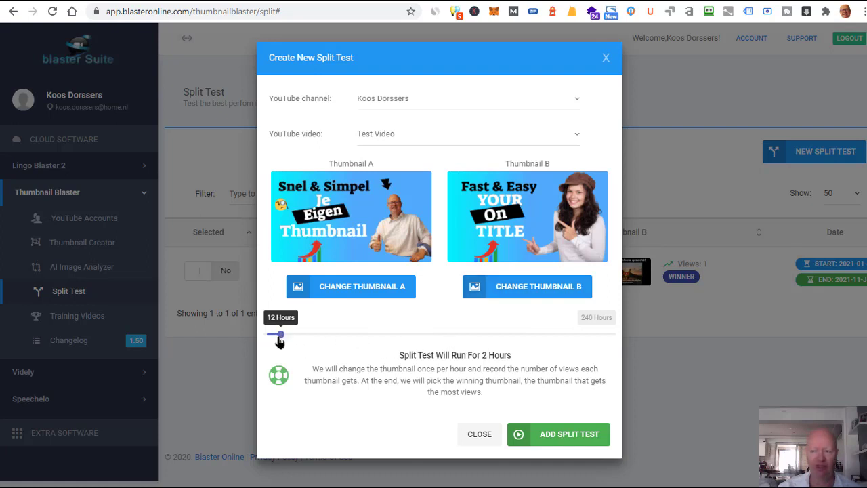
# Set the split test's duration to 240 hours and add the test.
pyautogui.moveTo(280, 335); pyautogui.dragTo(613, 344)
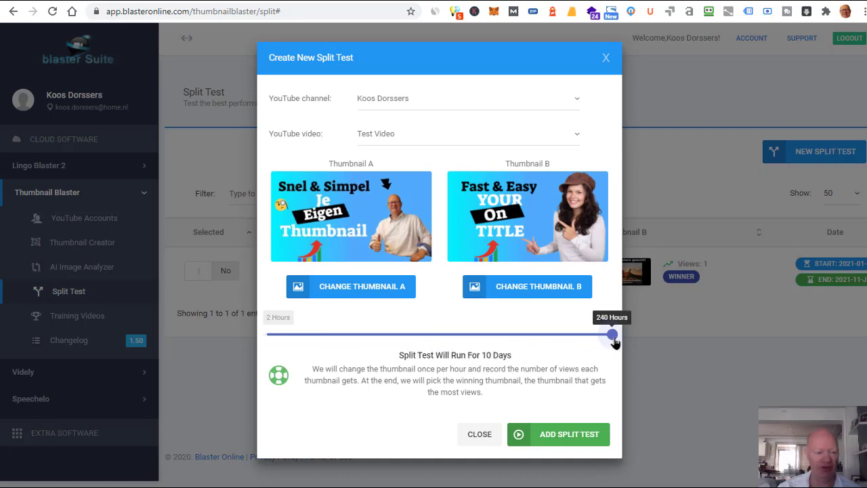
pyautogui.click(564, 439)
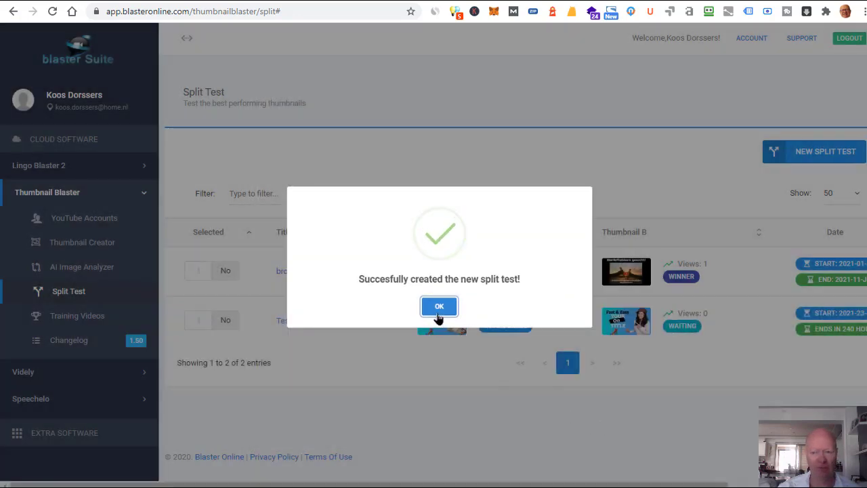
pyautogui.click(439, 307)
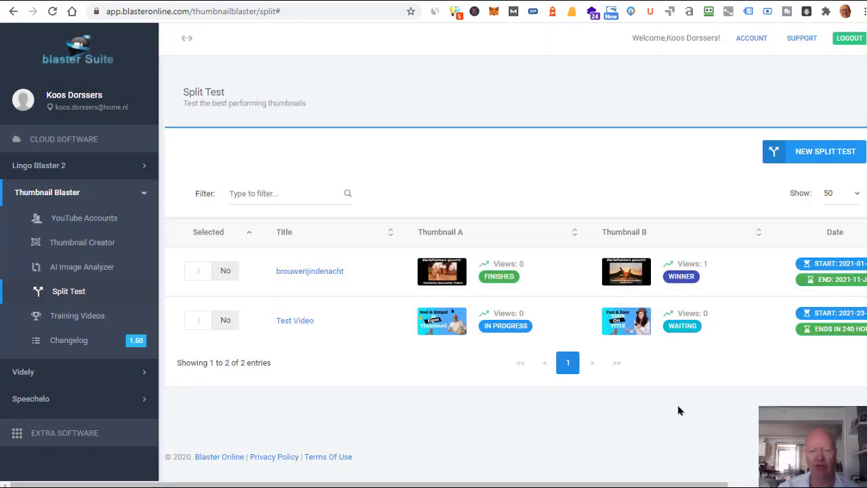